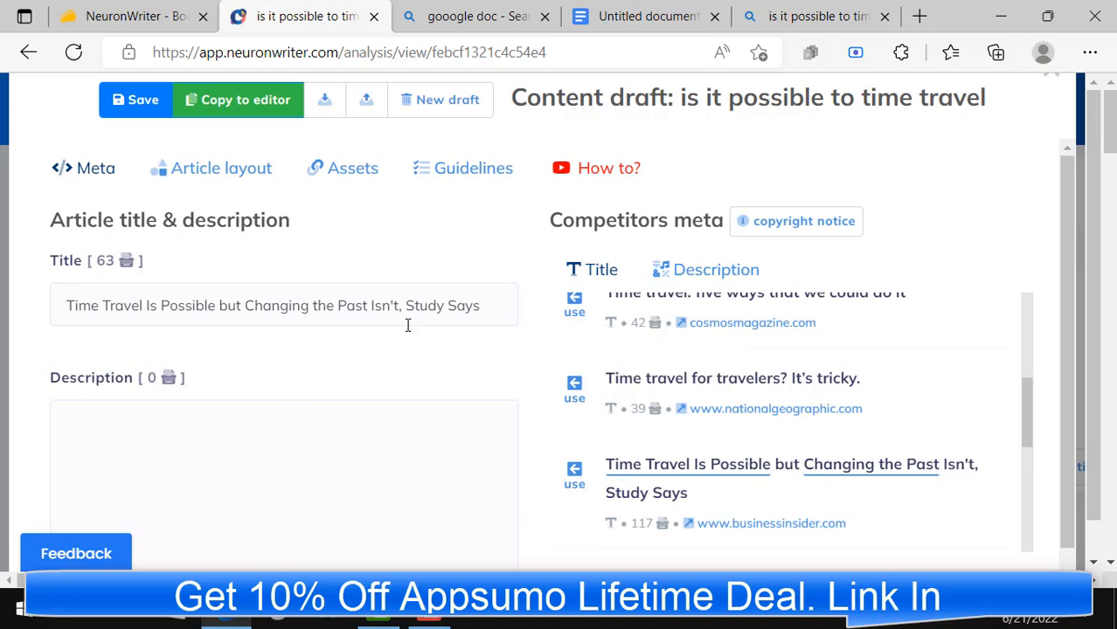
Step: Remove ", Study Says" from the end of the article title
{"action": "left_click_drag", "start_coordinate": [399, 304], "coordinate": [496, 308]}
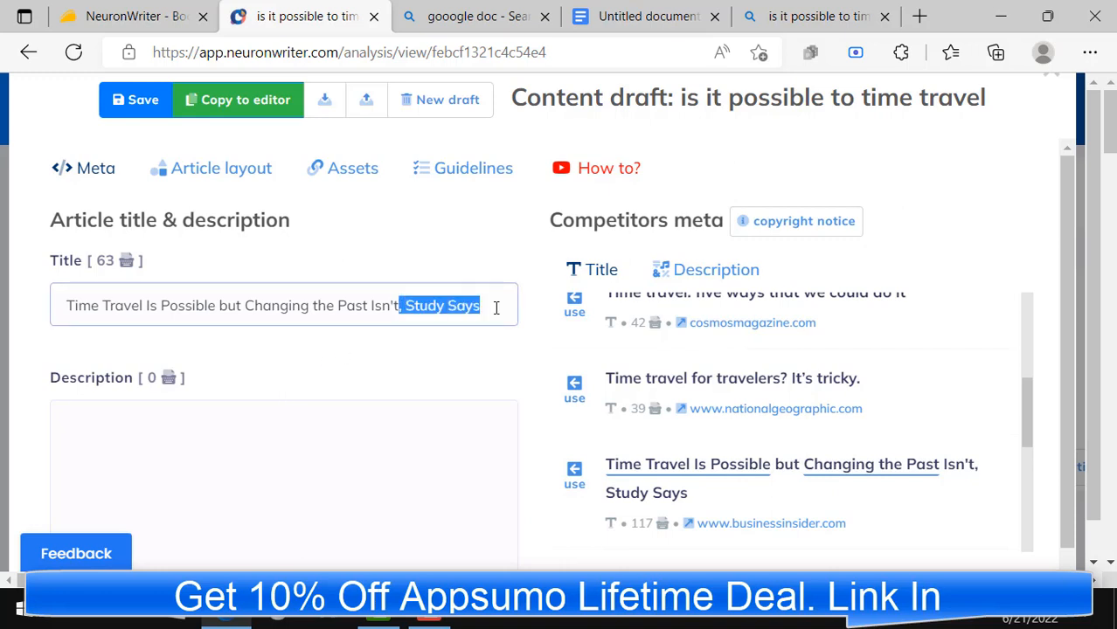
{"action": "key", "text": "BackSpace"}
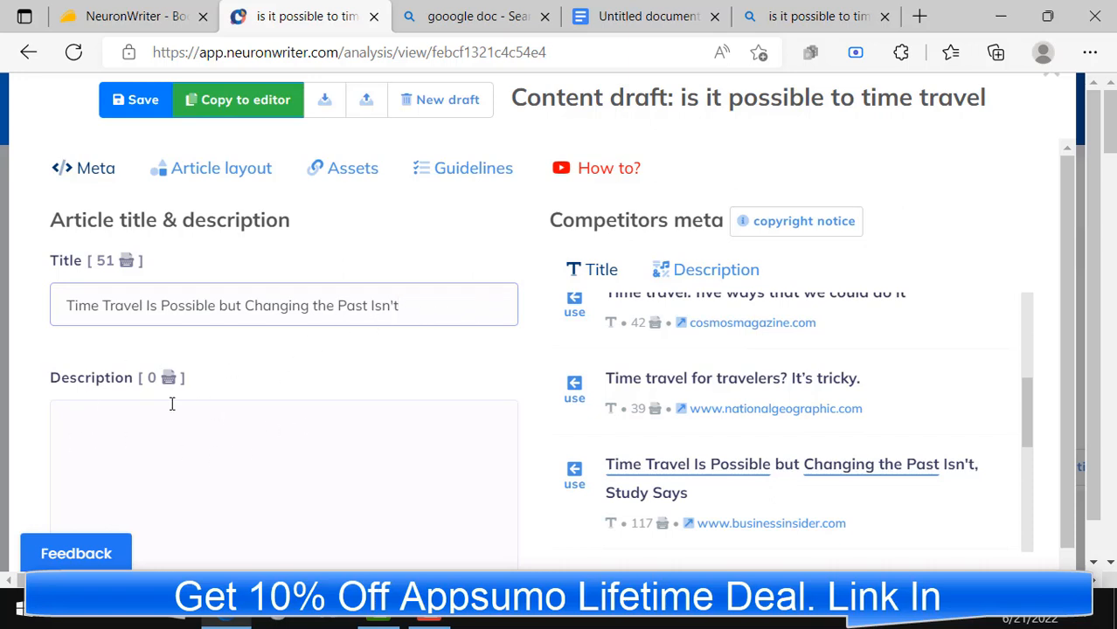
Step: Fill the article description with the competitor description about Stephen Hawking's 2009 party for time travellers
{"action": "left_click", "coordinate": [130, 413]}
{"action": "left_click", "coordinate": [716, 273]}
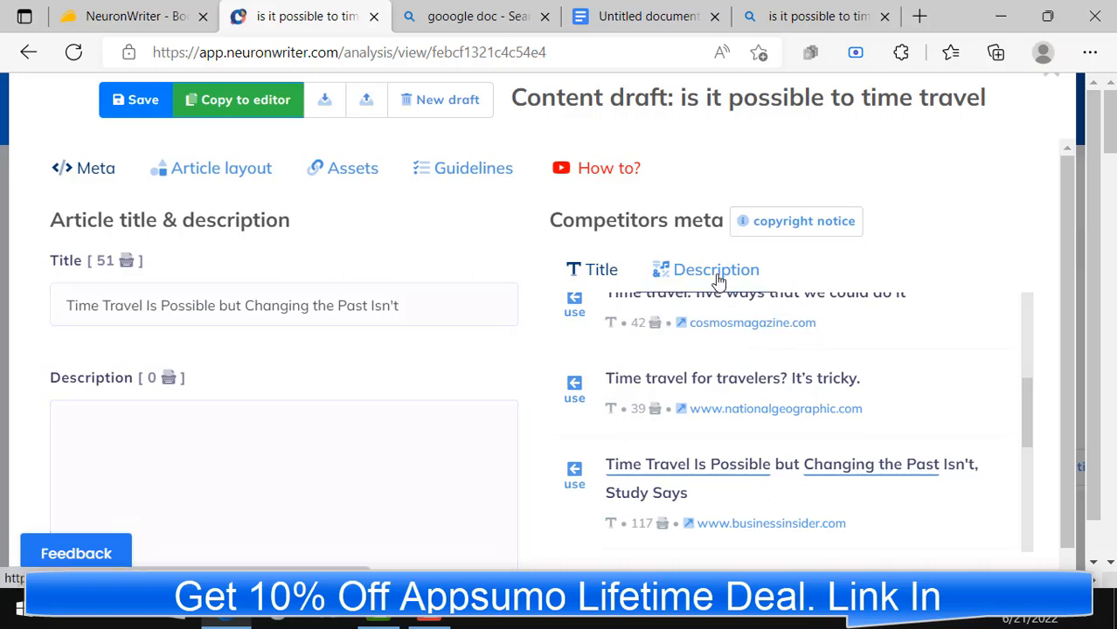
{"action": "scroll", "coordinate": [815, 380], "scroll_direction": "down", "scroll_amount": 1}
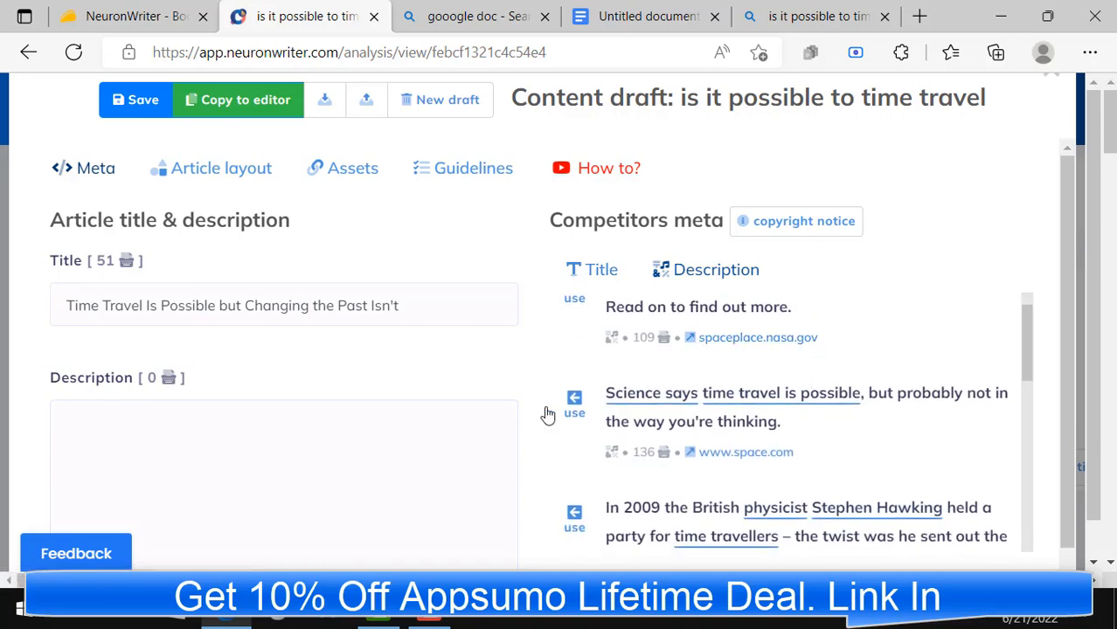
{"action": "scroll", "coordinate": [690, 437], "scroll_direction": "down", "scroll_amount": 1}
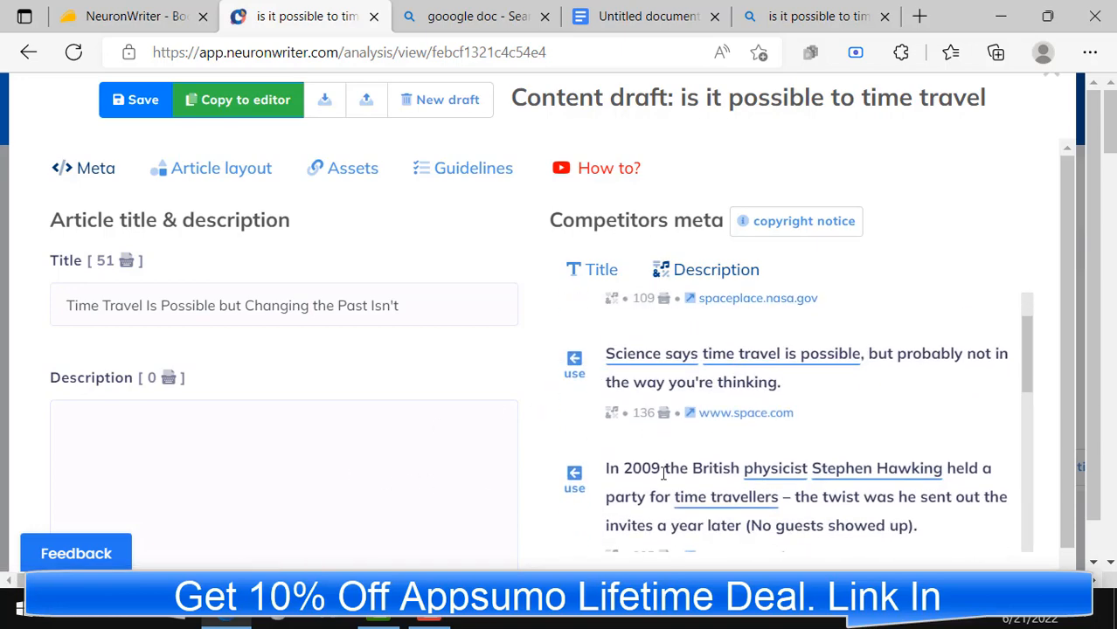
{"action": "scroll", "coordinate": [654, 448], "scroll_direction": "up", "scroll_amount": 2}
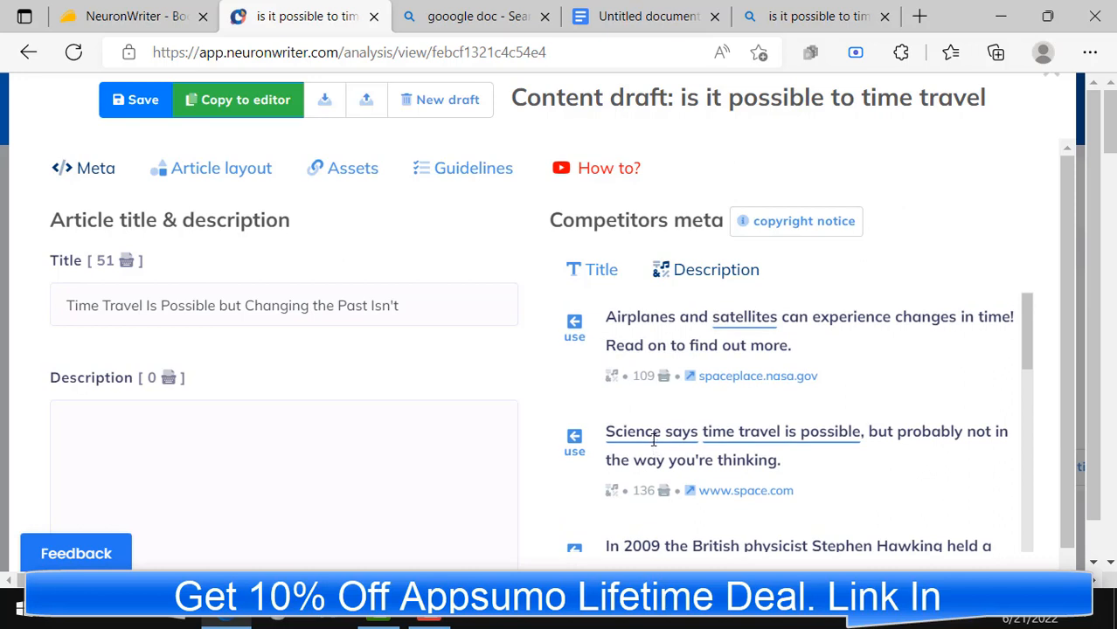
{"action": "scroll", "coordinate": [568, 511], "scroll_direction": "down", "scroll_amount": 1}
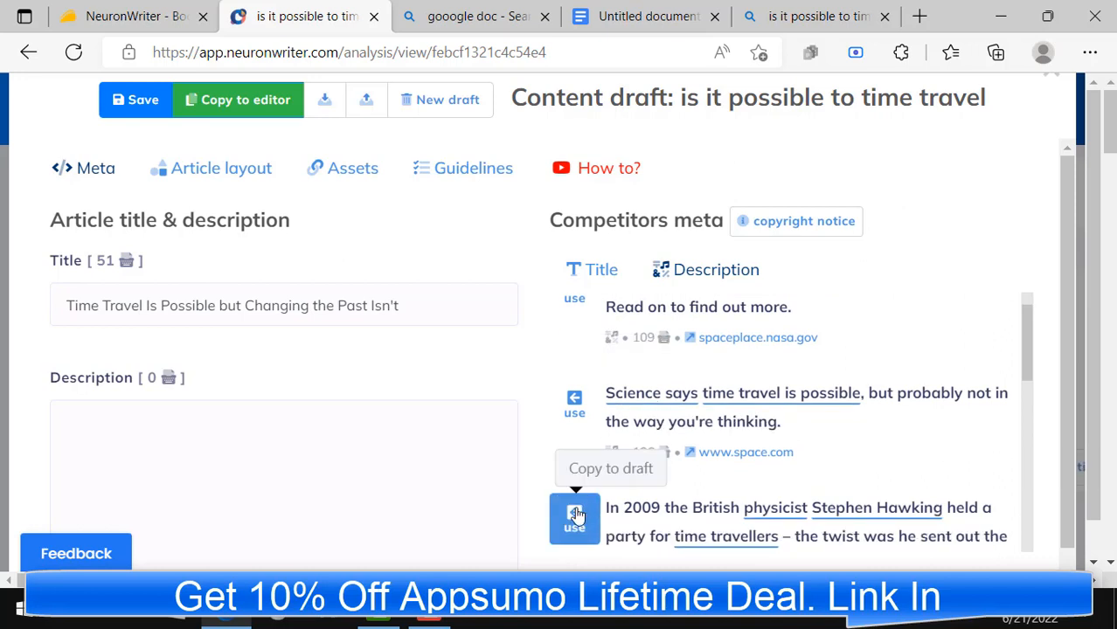
{"action": "left_click", "coordinate": [577, 516]}
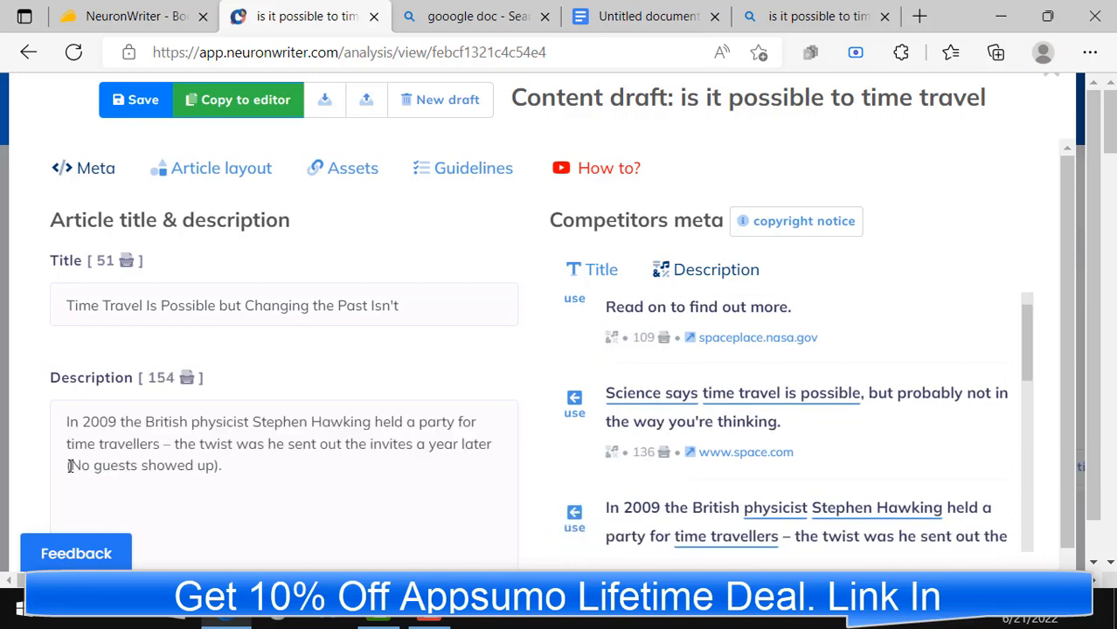
Step: Shorten the article description by deleting "(No guests showed up)." from its end
{"action": "left_click_drag", "start_coordinate": [70, 466], "coordinate": [241, 467]}
{"action": "key", "text": "BackSpace"}
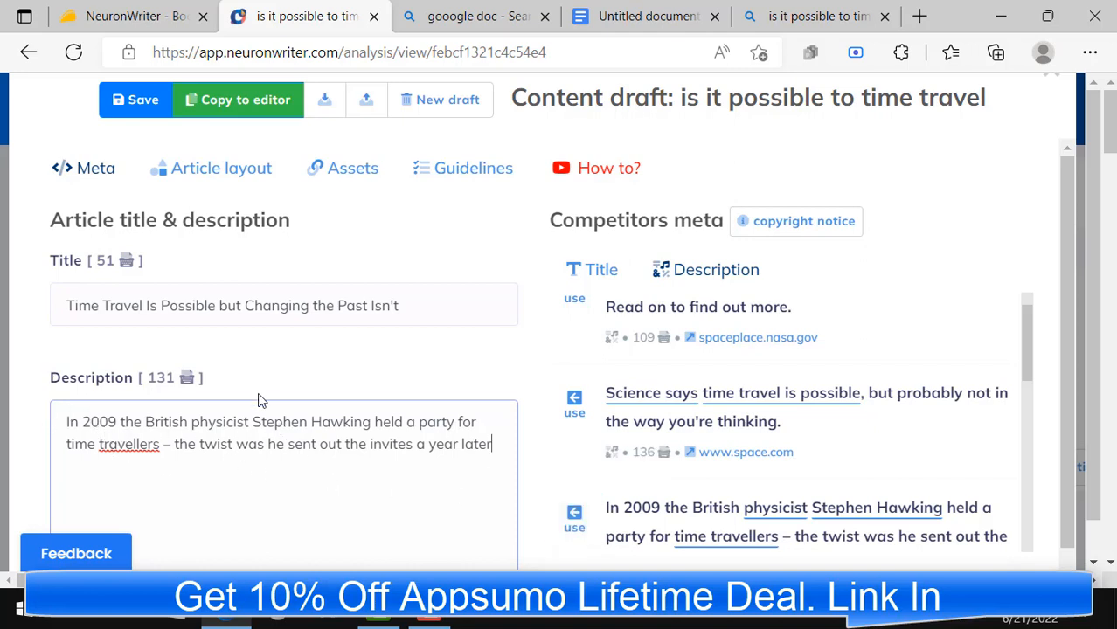
{"action": "scroll", "coordinate": [412, 340], "scroll_direction": "down", "scroll_amount": 1}
{"action": "scroll", "coordinate": [374, 368], "scroll_direction": "down", "scroll_amount": 1}
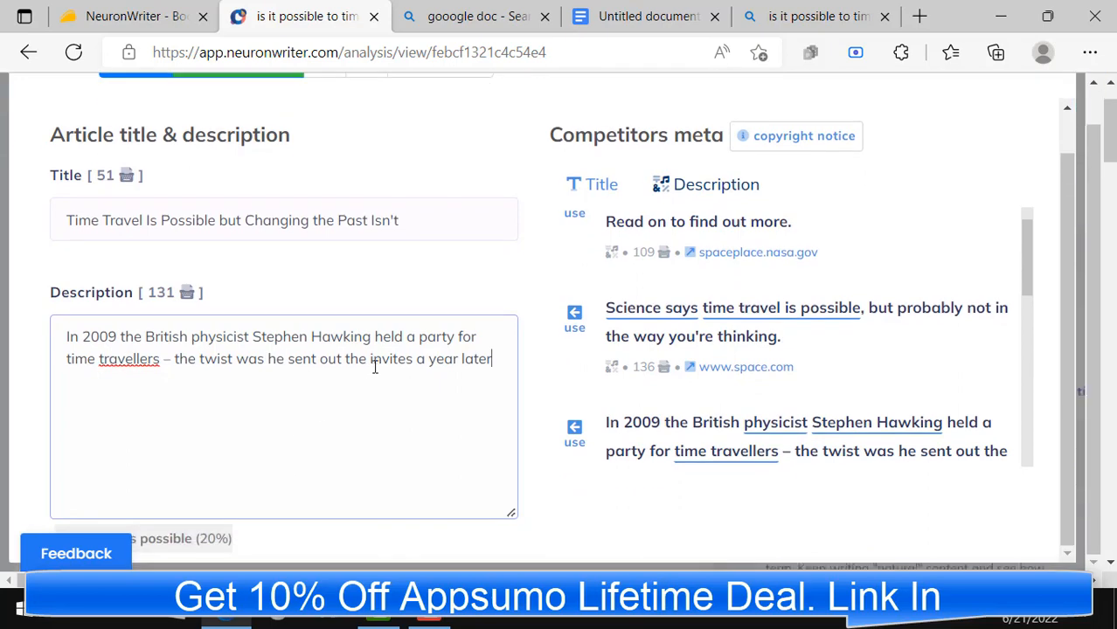
{"action": "scroll", "coordinate": [569, 417], "scroll_direction": "up", "scroll_amount": 2}
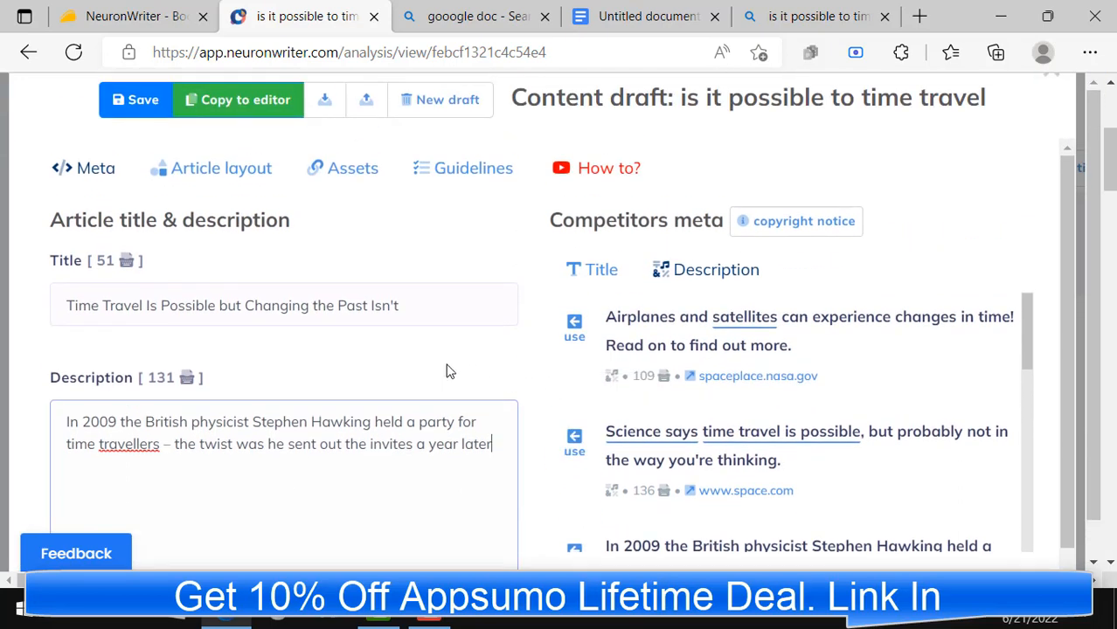
{"action": "scroll", "coordinate": [332, 361], "scroll_direction": "down", "scroll_amount": 1}
{"action": "scroll", "coordinate": [333, 361], "scroll_direction": "up", "scroll_amount": 1}
Step: Open the article layout and add the competitor header "Could We Ever Travel into the Future?" as a section
{"action": "left_click", "coordinate": [194, 176]}
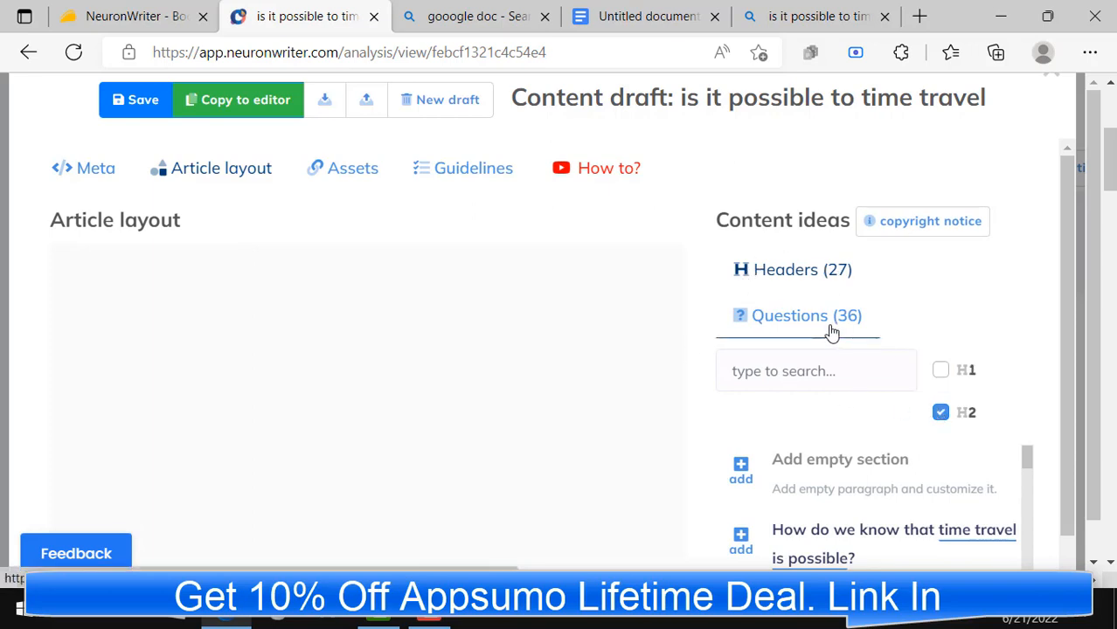
{"action": "scroll", "coordinate": [858, 342], "scroll_direction": "down", "scroll_amount": 1}
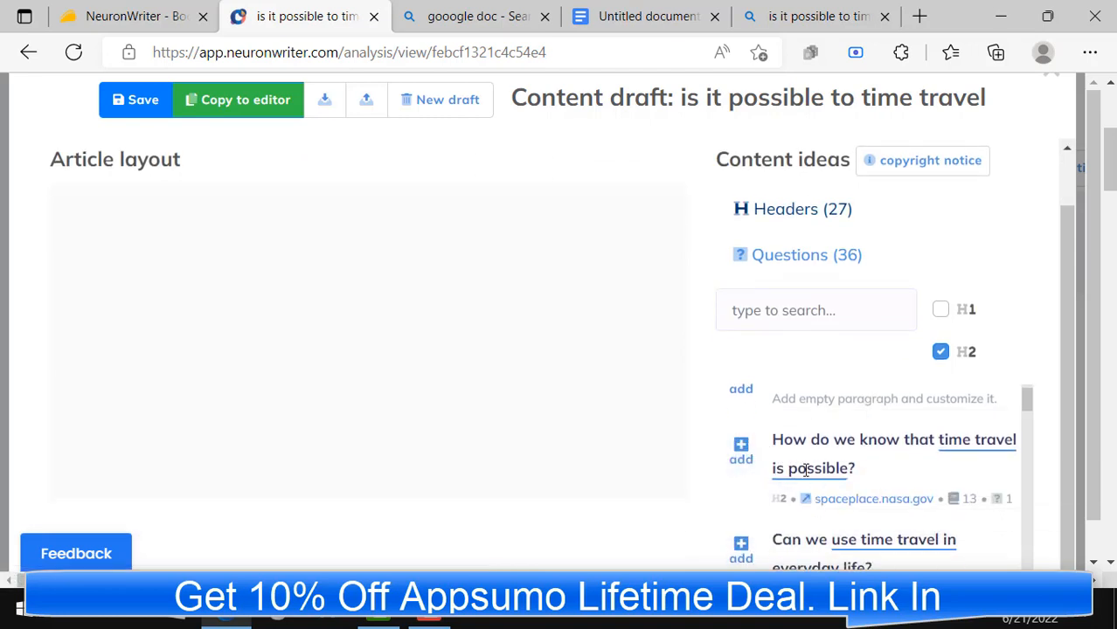
{"action": "scroll", "coordinate": [856, 464], "scroll_direction": "down", "scroll_amount": 1}
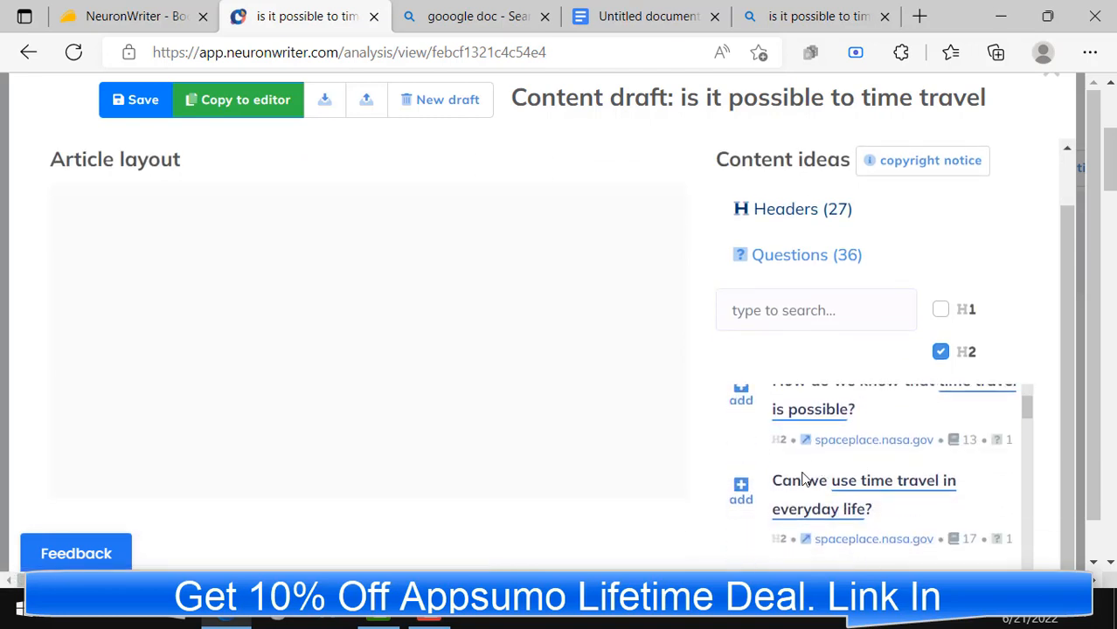
{"action": "scroll", "coordinate": [754, 491], "scroll_direction": "up", "scroll_amount": 1}
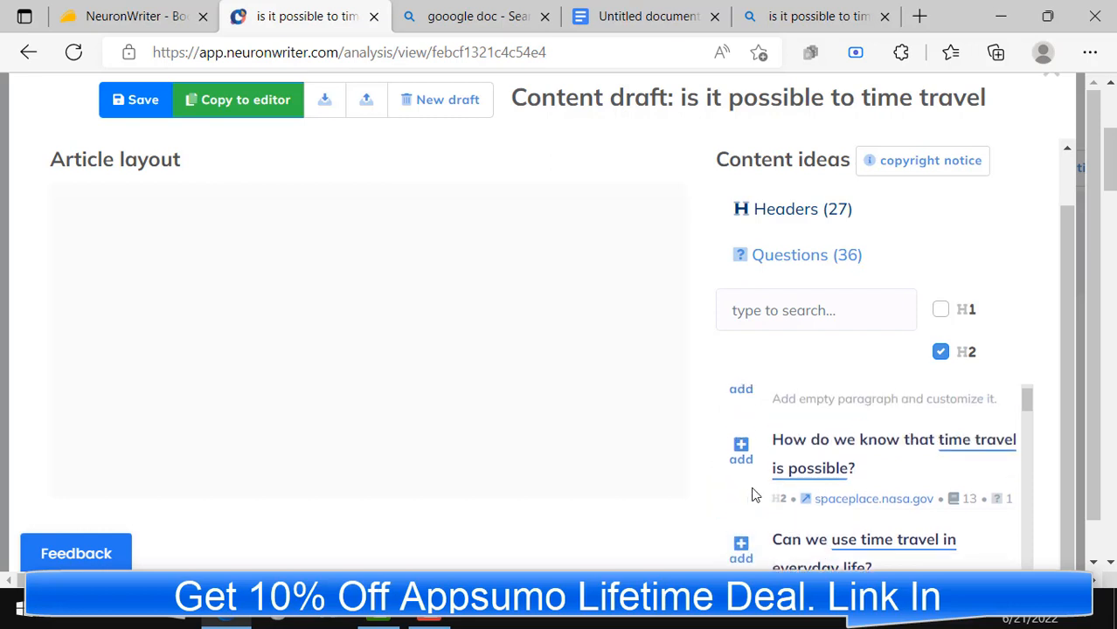
{"action": "scroll", "coordinate": [811, 474], "scroll_direction": "down", "scroll_amount": 2}
{"action": "scroll", "coordinate": [795, 477], "scroll_direction": "down", "scroll_amount": 1}
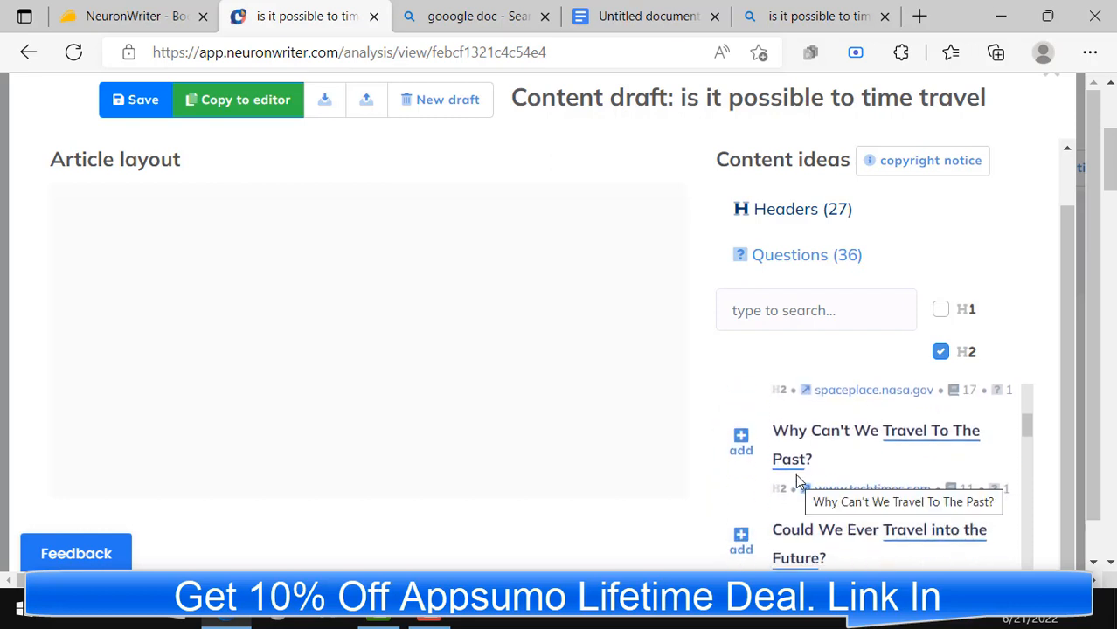
{"action": "scroll", "coordinate": [800, 476], "scroll_direction": "down", "scroll_amount": 1}
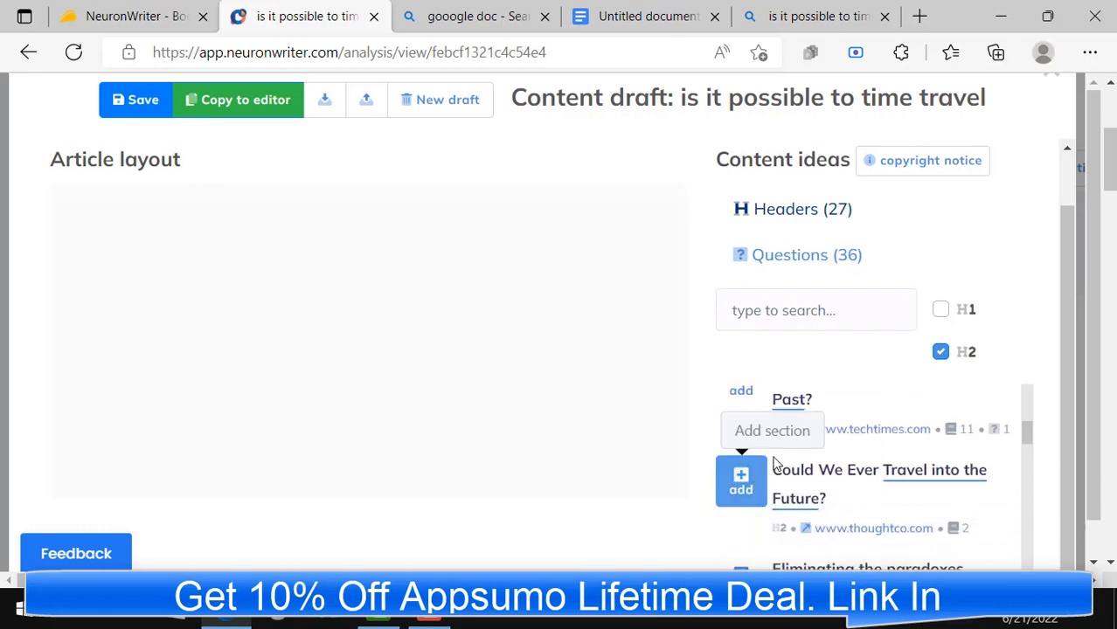
{"action": "scroll", "coordinate": [741, 481], "scroll_direction": "down", "scroll_amount": 1}
{"action": "left_click", "coordinate": [743, 426]}
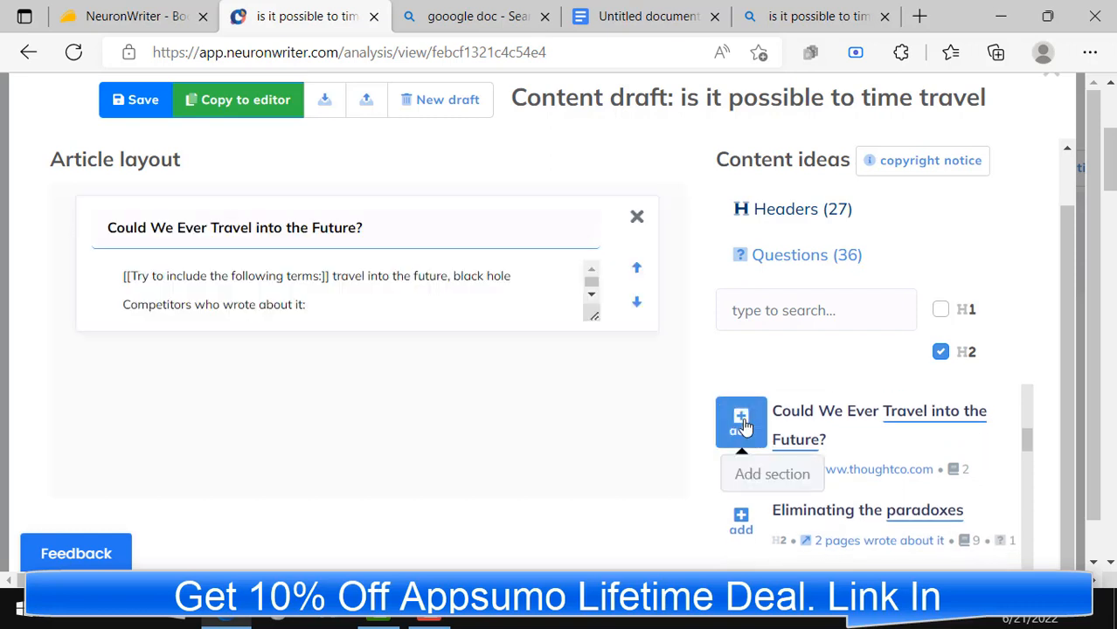
Step: Add the "Travel to the past is probably impossible" and "4. Time travel via wormholes" headers as layout sections
{"action": "scroll", "coordinate": [783, 424], "scroll_direction": "down", "scroll_amount": 1}
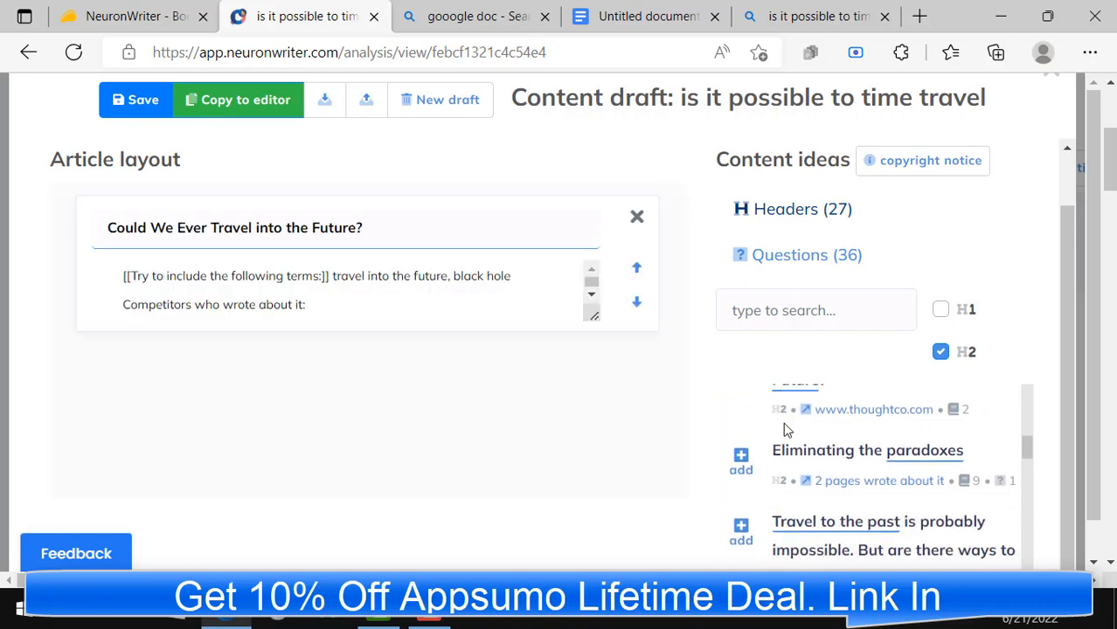
{"action": "left_click", "coordinate": [742, 535]}
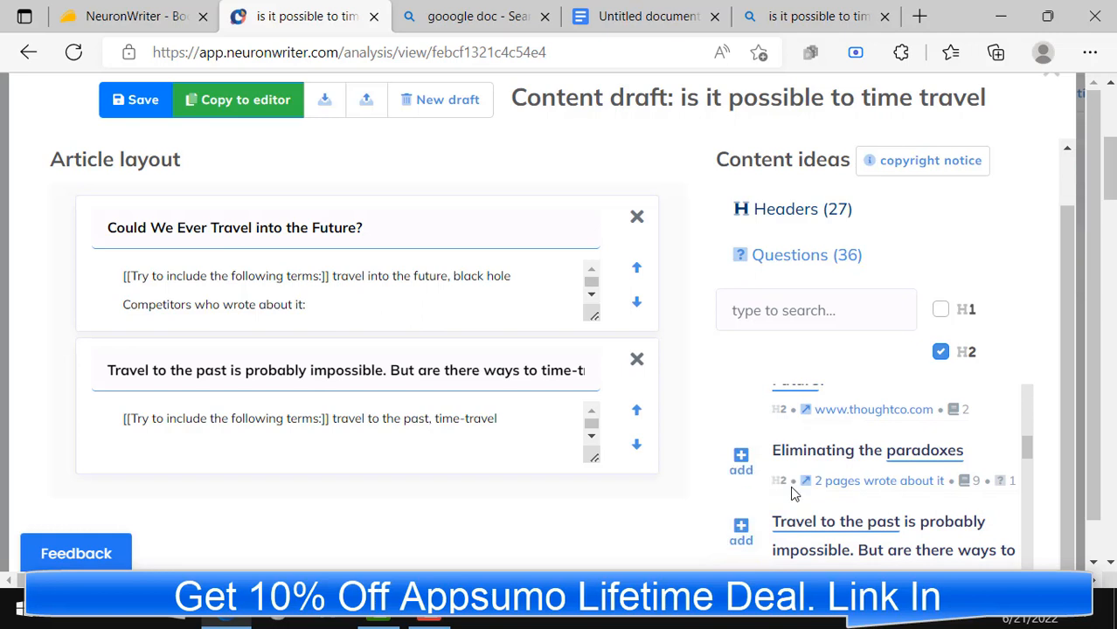
{"action": "scroll", "coordinate": [792, 490], "scroll_direction": "down", "scroll_amount": 1}
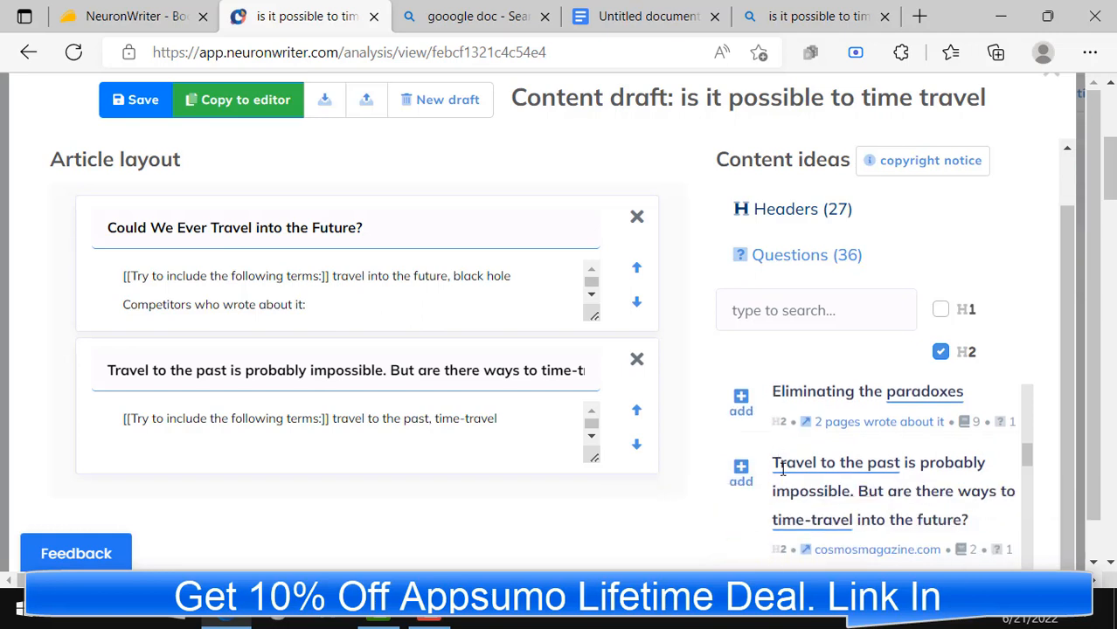
{"action": "scroll", "coordinate": [726, 498], "scroll_direction": "down", "scroll_amount": 2}
{"action": "left_click", "coordinate": [728, 515]}
Step: Add "The grandfather paradox" and "Time travel in everyday life" headers as sections of the article layout
{"action": "scroll", "coordinate": [738, 503], "scroll_direction": "down", "scroll_amount": 2}
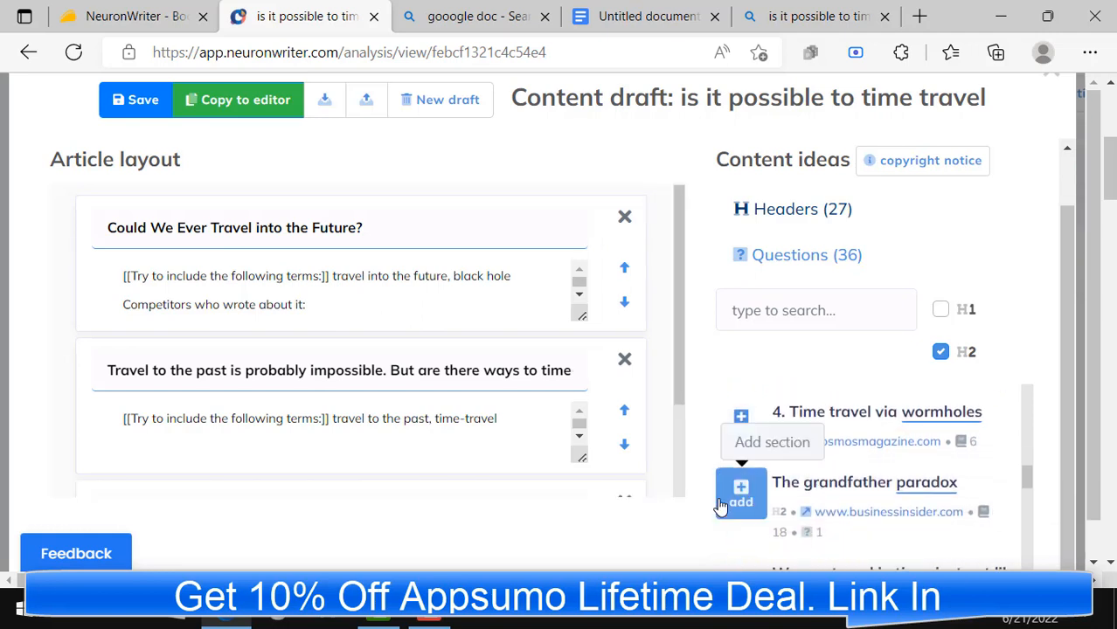
{"action": "left_click", "coordinate": [738, 491]}
{"action": "scroll", "coordinate": [791, 485], "scroll_direction": "down", "scroll_amount": 2}
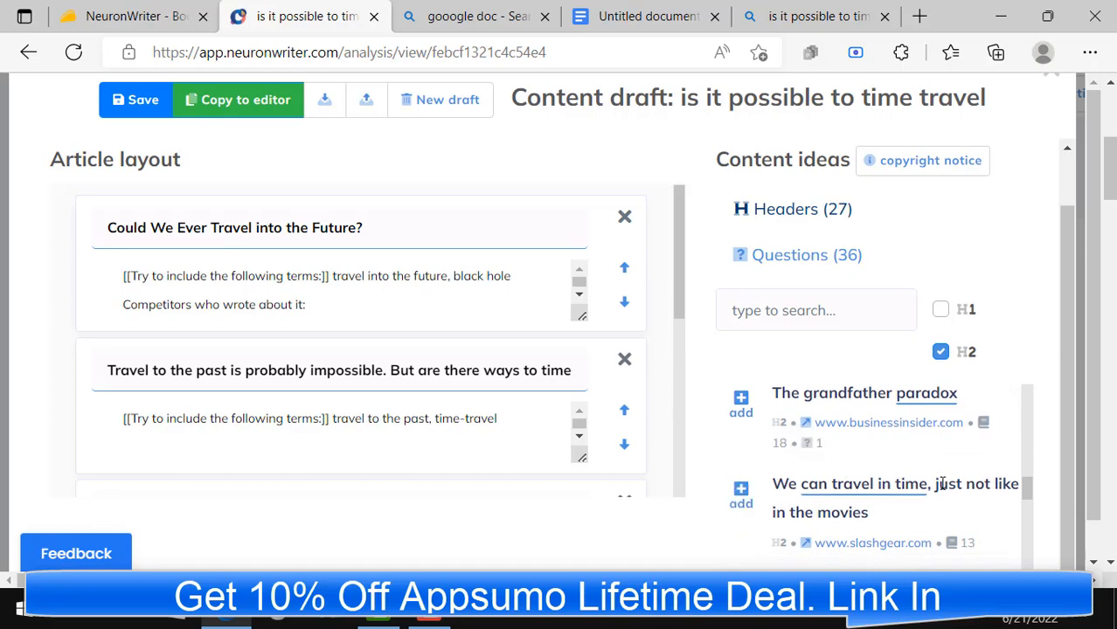
{"action": "scroll", "coordinate": [908, 525], "scroll_direction": "down", "scroll_amount": 2}
{"action": "left_click", "coordinate": [751, 542]}
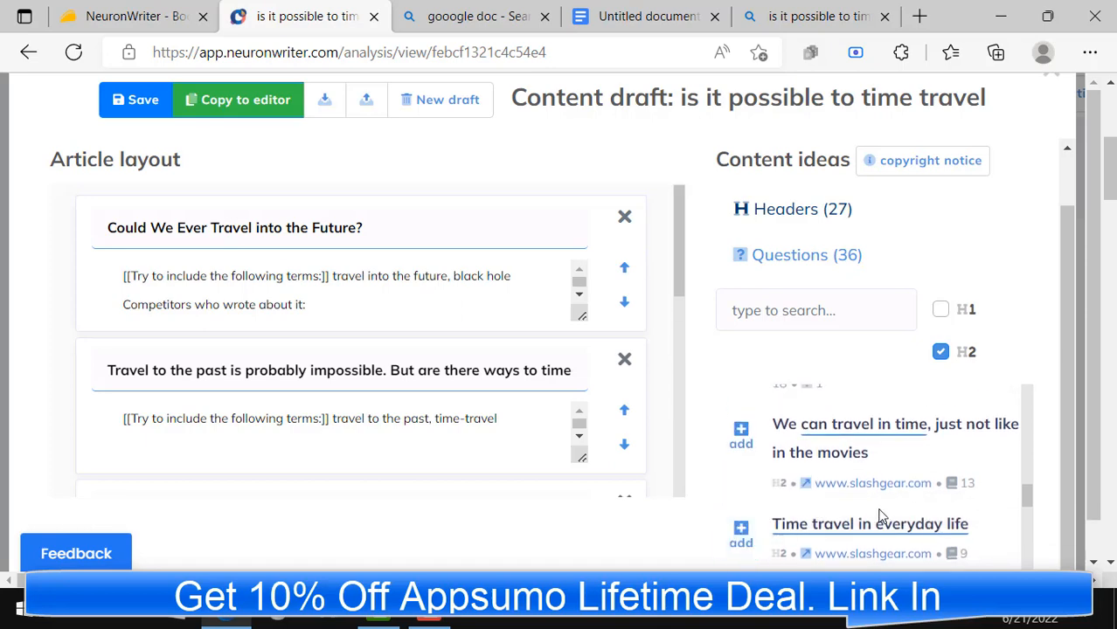
Step: Add several Google-suggested time travel questions as further sections of the article layout
{"action": "scroll", "coordinate": [877, 507], "scroll_direction": "up", "scroll_amount": 8}
{"action": "scroll", "coordinate": [543, 428], "scroll_direction": "up", "scroll_amount": 1}
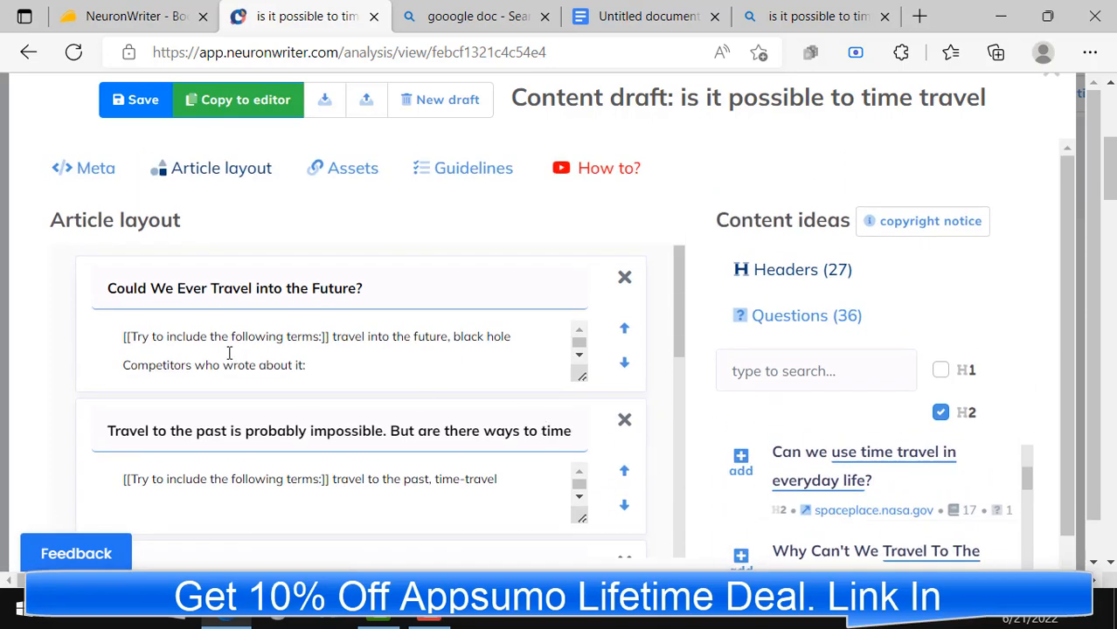
{"action": "scroll", "coordinate": [244, 363], "scroll_direction": "down", "scroll_amount": 2}
{"action": "scroll", "coordinate": [306, 398], "scroll_direction": "down", "scroll_amount": 4}
{"action": "scroll", "coordinate": [419, 398], "scroll_direction": "down", "scroll_amount": 2}
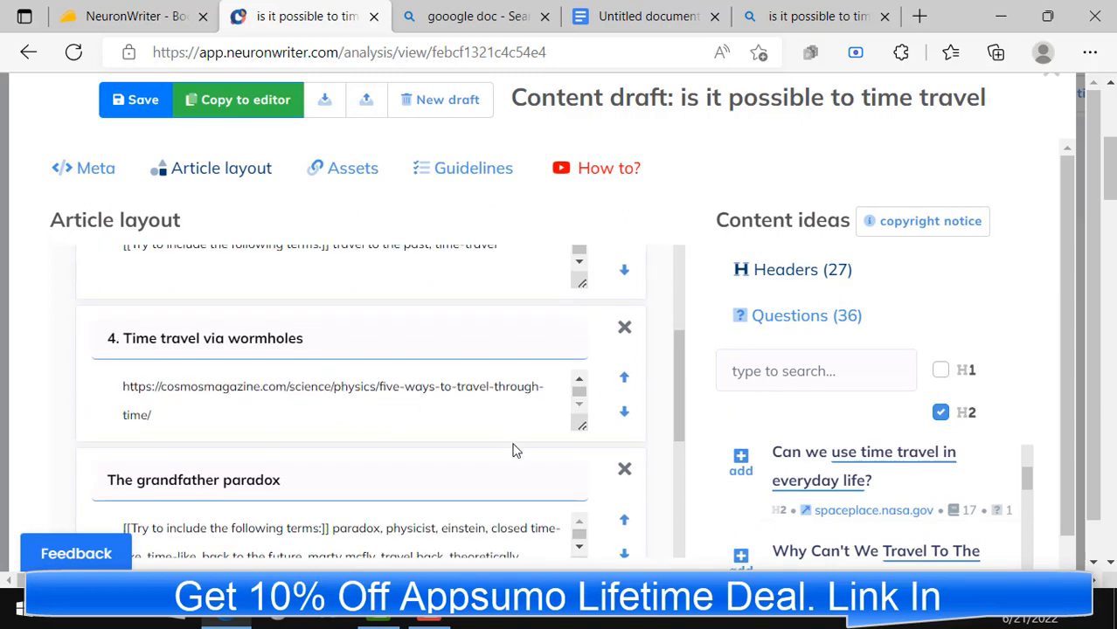
{"action": "scroll", "coordinate": [524, 420], "scroll_direction": "up", "scroll_amount": 3}
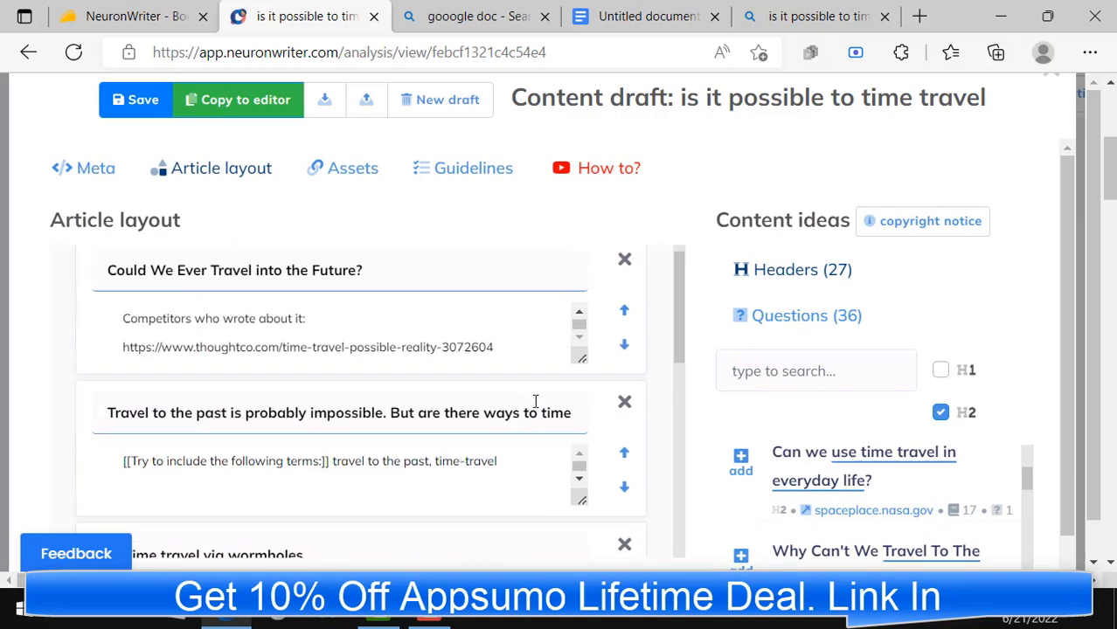
{"action": "left_click", "coordinate": [786, 319]}
{"action": "scroll", "coordinate": [961, 384], "scroll_direction": "down", "scroll_amount": 1}
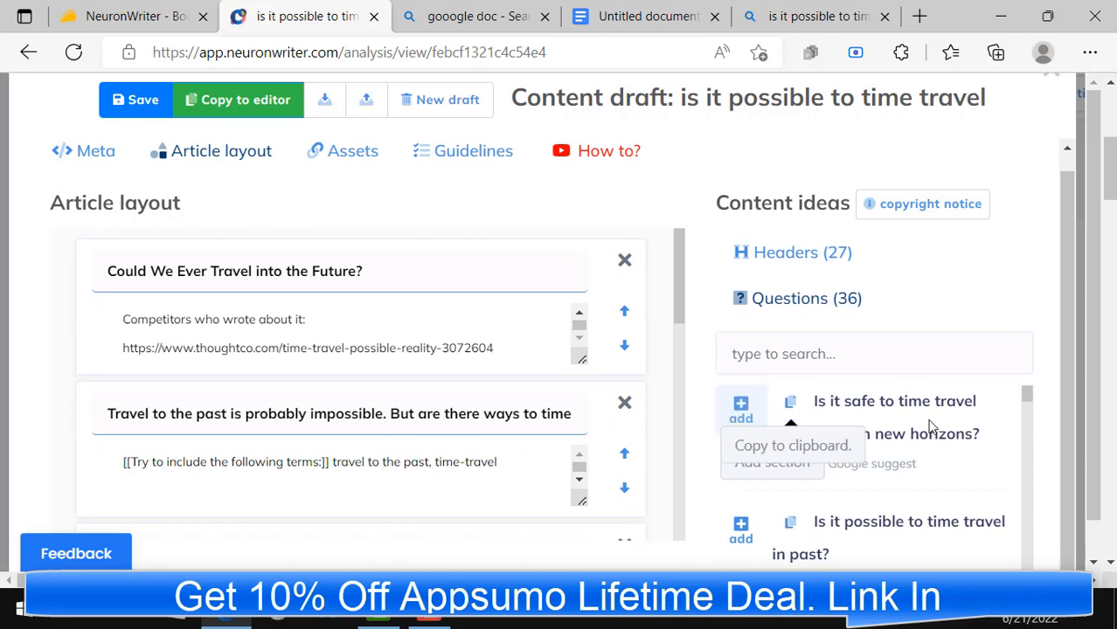
{"action": "scroll", "coordinate": [874, 455], "scroll_direction": "down", "scroll_amount": 1}
{"action": "scroll", "coordinate": [761, 485], "scroll_direction": "down", "scroll_amount": 1}
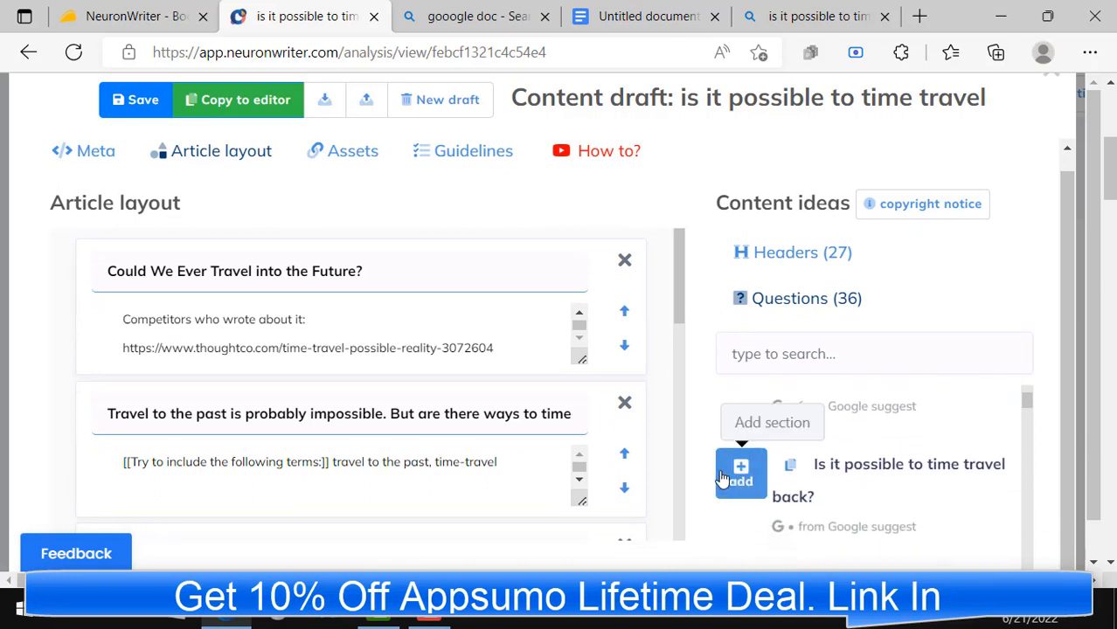
{"action": "scroll", "coordinate": [874, 454], "scroll_direction": "down", "scroll_amount": 3}
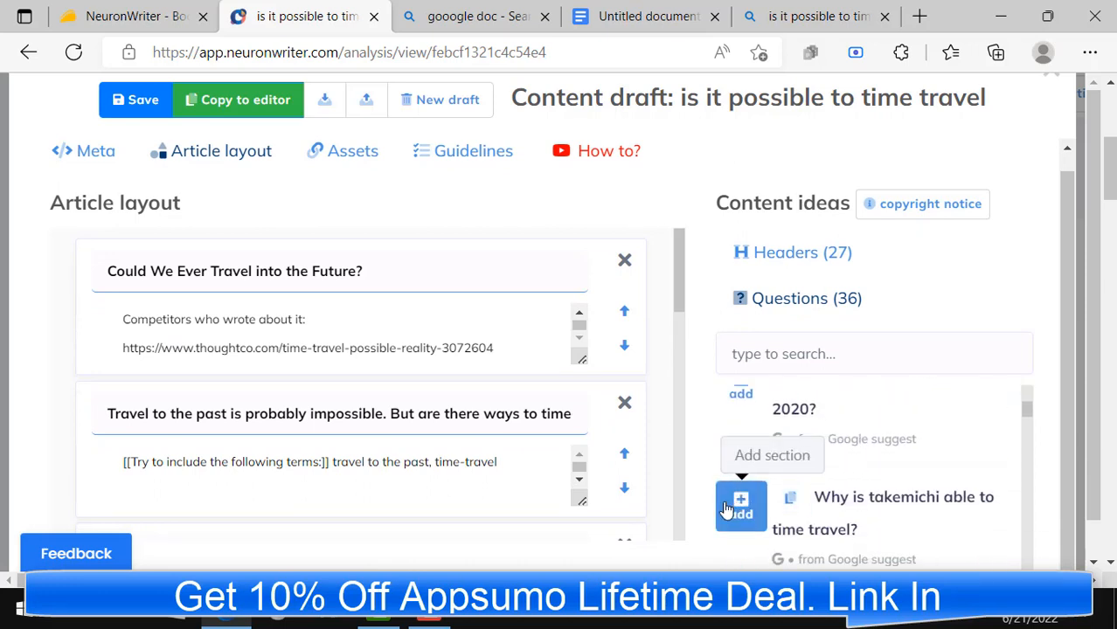
{"action": "scroll", "coordinate": [979, 442], "scroll_direction": "down", "scroll_amount": 1}
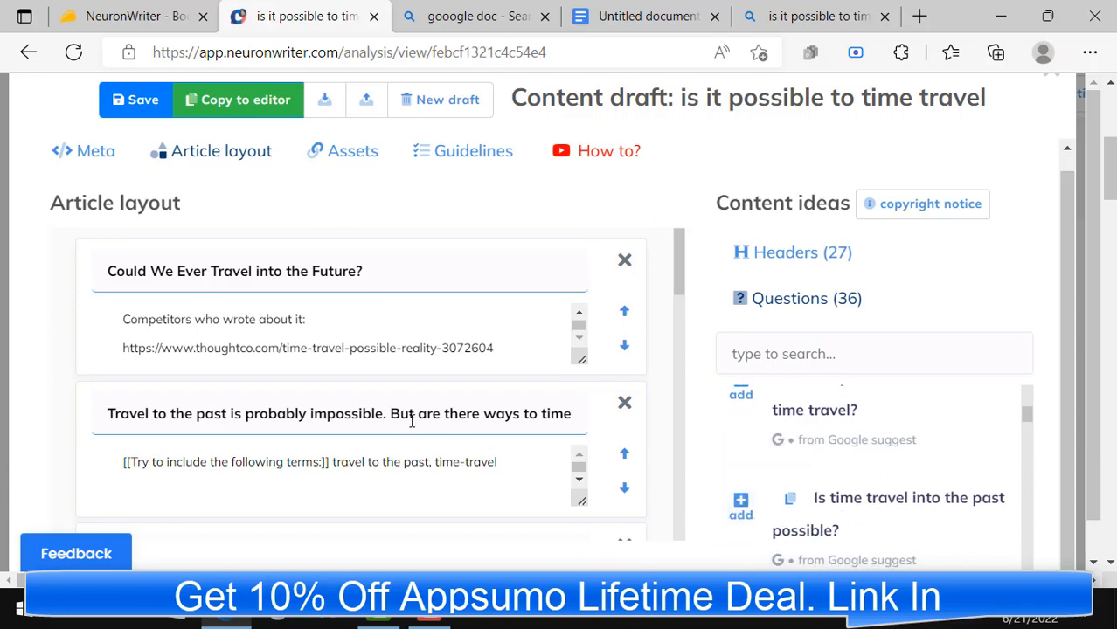
Step: Copy the content draft with its layout sections into the article editor
{"action": "scroll", "coordinate": [417, 416], "scroll_direction": "up", "scroll_amount": 1}
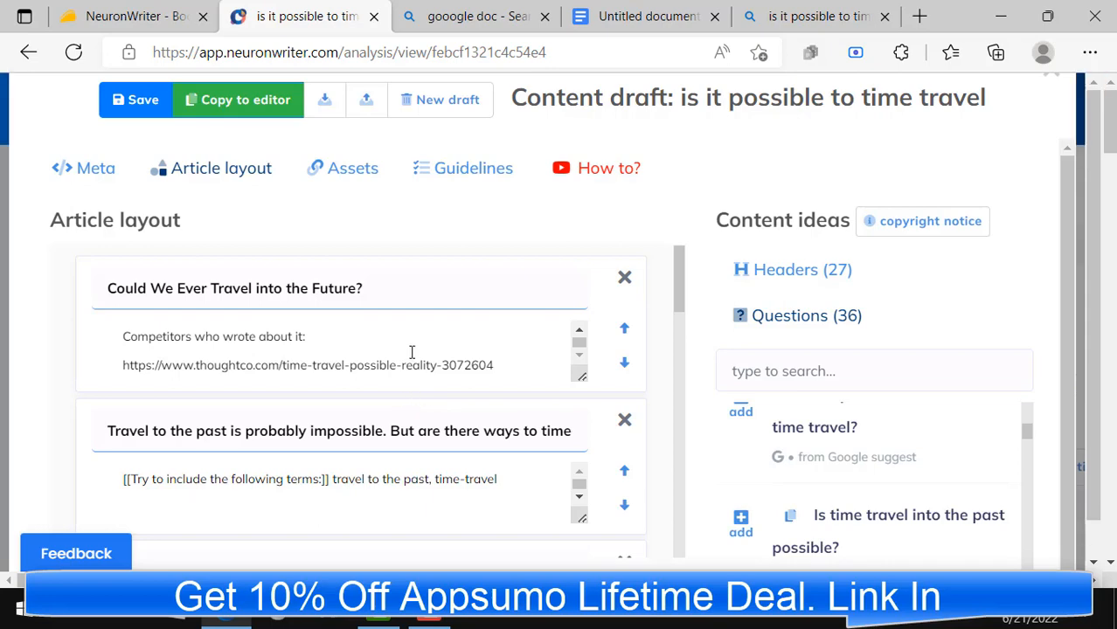
{"action": "left_click", "coordinate": [252, 103]}
{"action": "scroll", "coordinate": [254, 280], "scroll_direction": "down", "scroll_amount": 3}
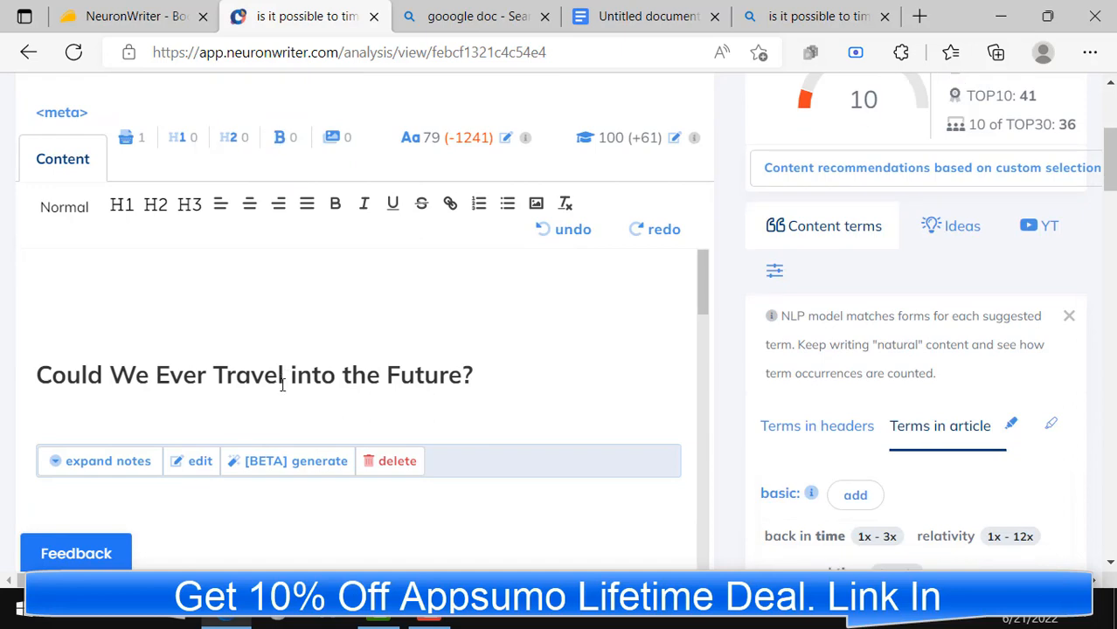
Step: Start an AI paragraph for the "Could We Ever Travel into the Future?" section with the generation temperature set to 0.3
{"action": "scroll", "coordinate": [454, 389], "scroll_direction": "up", "scroll_amount": 2}
{"action": "scroll", "coordinate": [472, 398], "scroll_direction": "down", "scroll_amount": 3}
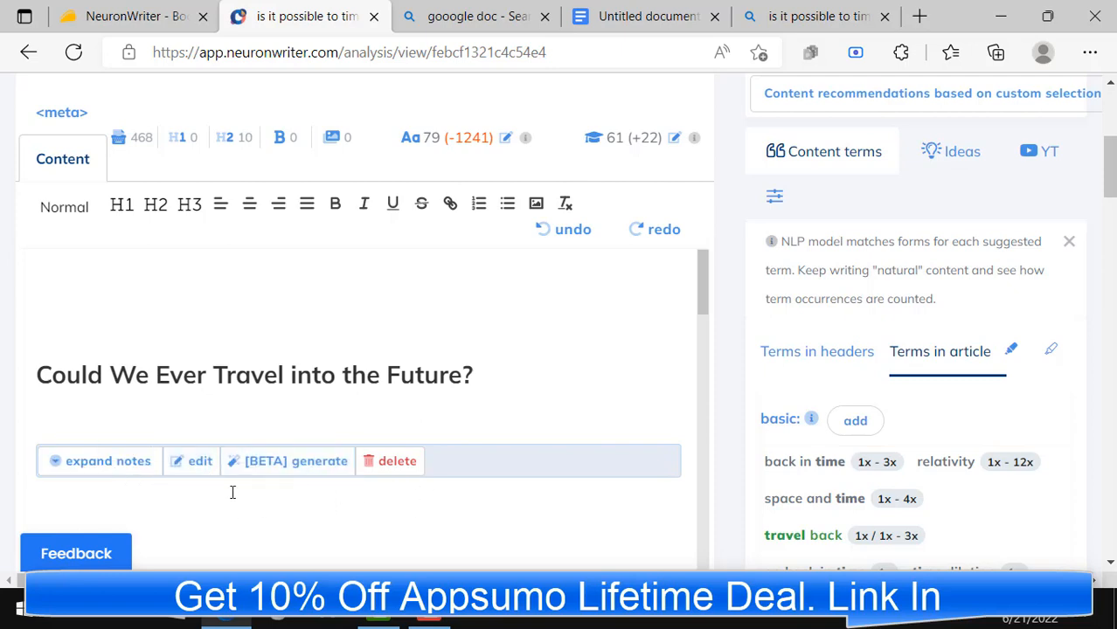
{"action": "left_click", "coordinate": [262, 466]}
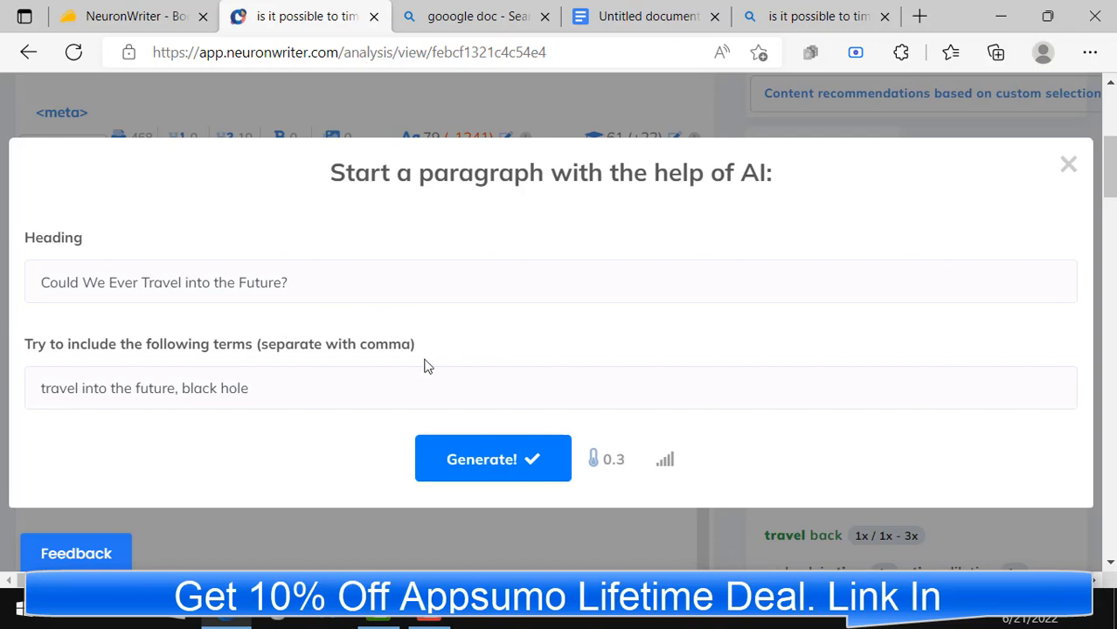
{"action": "left_click", "coordinate": [611, 463]}
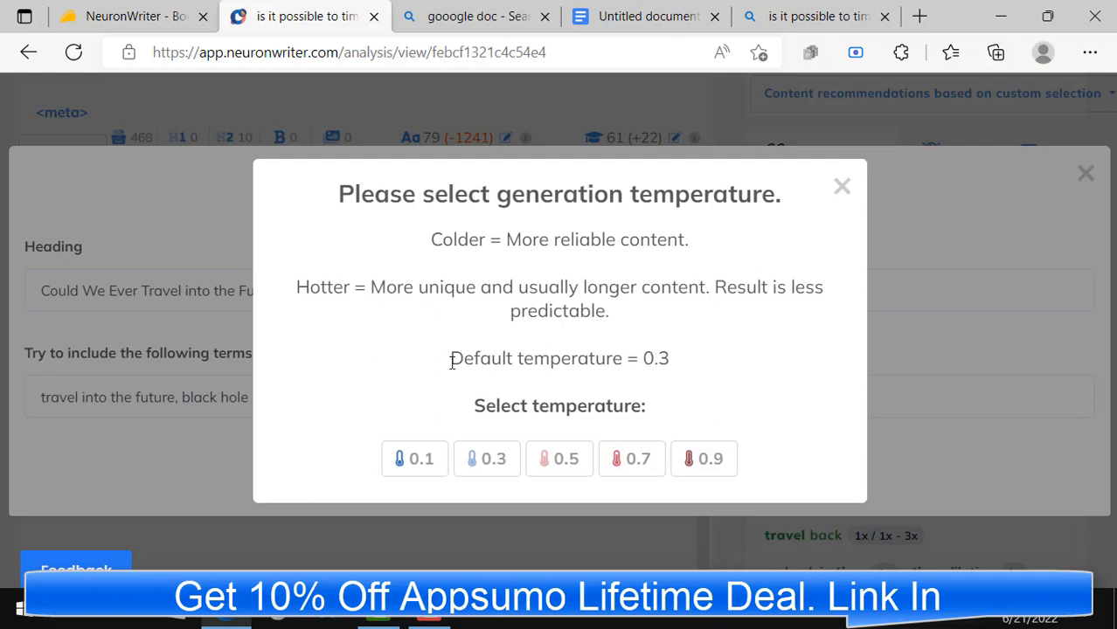
{"action": "left_click", "coordinate": [486, 468]}
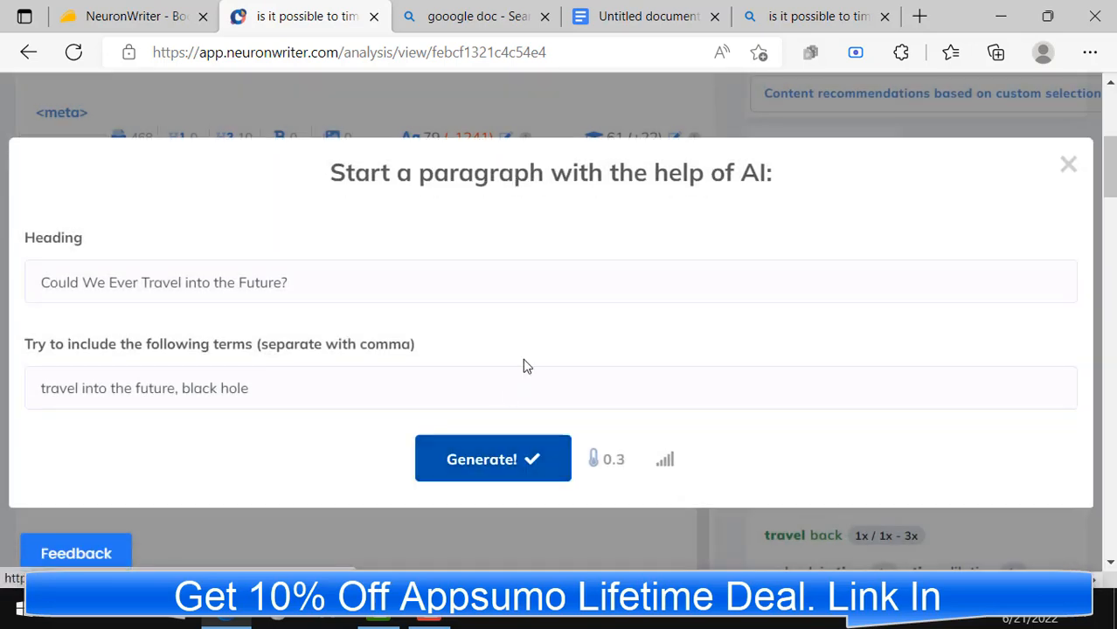
Step: Generate the AI paragraph for "Could We Ever Travel into the Future?" and insert the resulting text into the article
{"action": "left_click", "coordinate": [506, 469]}
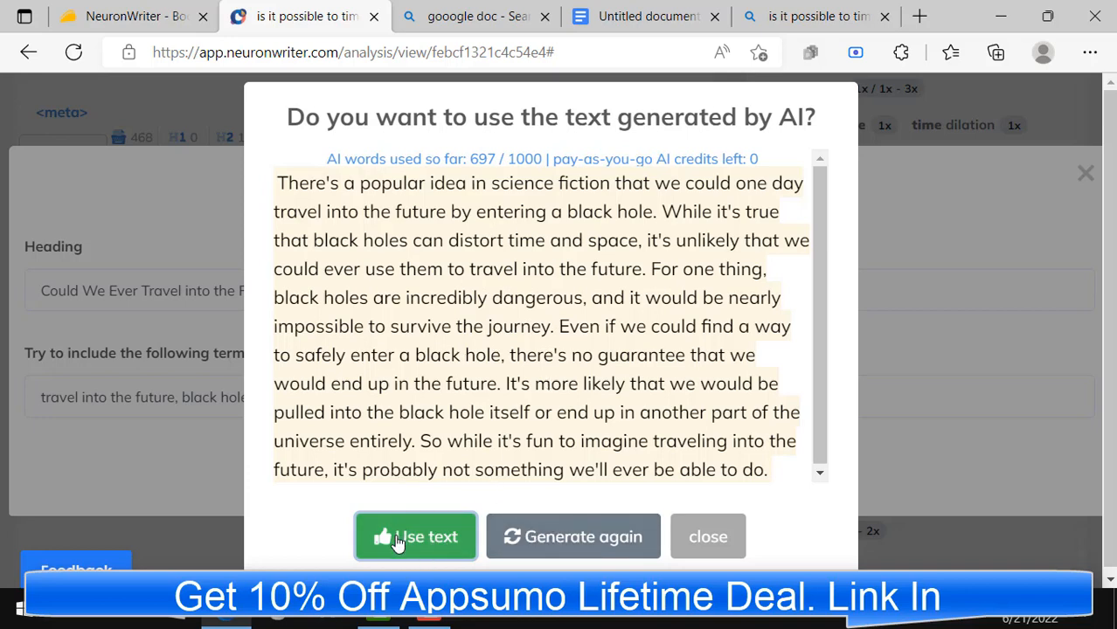
{"action": "left_click", "coordinate": [436, 537]}
{"action": "scroll", "coordinate": [339, 424], "scroll_direction": "down", "scroll_amount": 3}
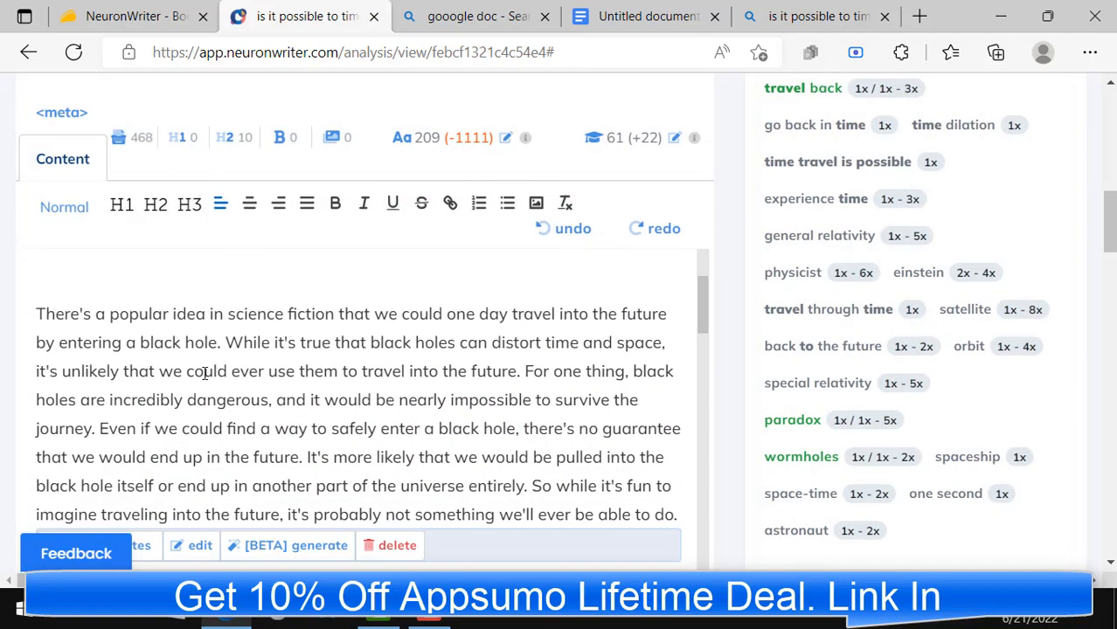
{"action": "scroll", "coordinate": [333, 370], "scroll_direction": "down", "scroll_amount": 2}
{"action": "scroll", "coordinate": [332, 370], "scroll_direction": "up", "scroll_amount": 3}
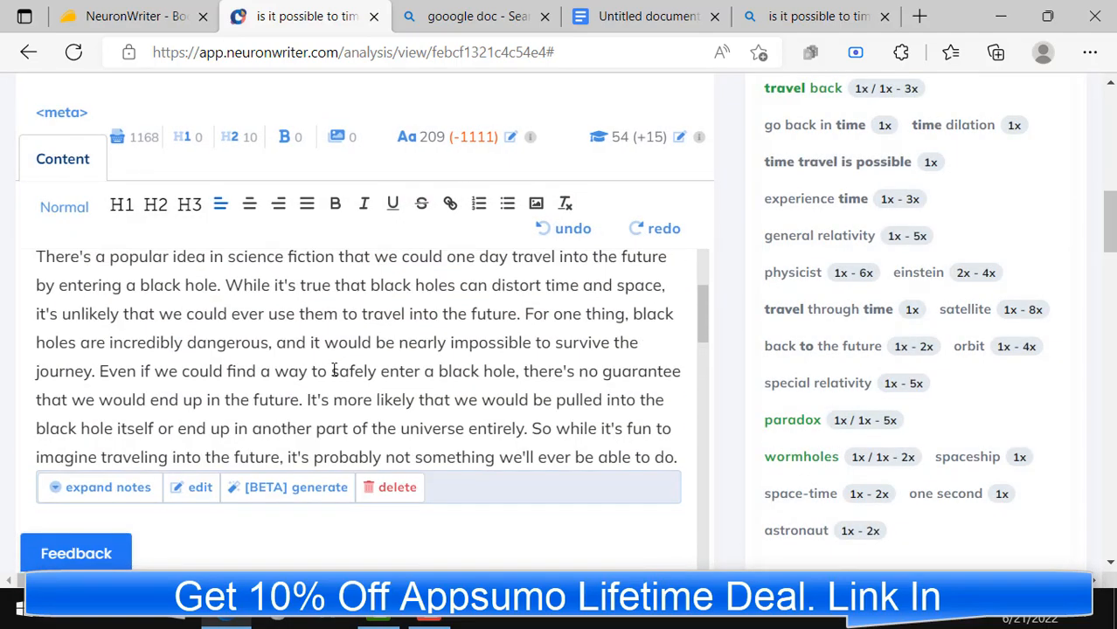
Step: Start an AI paragraph for the "Travel to the past is probably impossible" section, replacing the term "travel to the past" with "travel into the future"
{"action": "scroll", "coordinate": [331, 370], "scroll_direction": "down", "scroll_amount": 3}
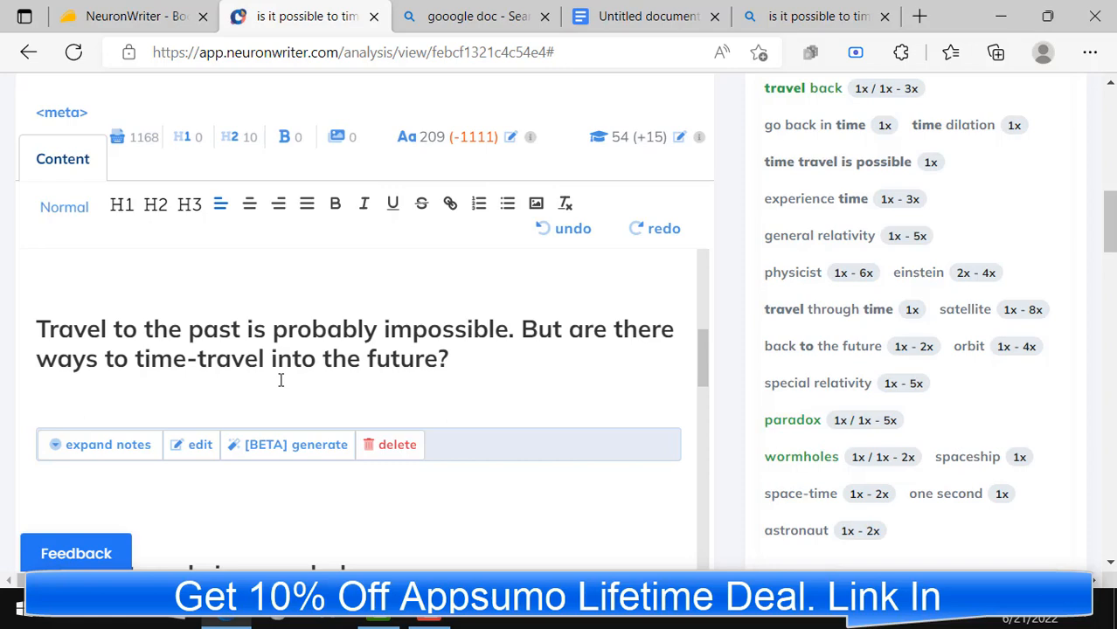
{"action": "left_click", "coordinate": [310, 450]}
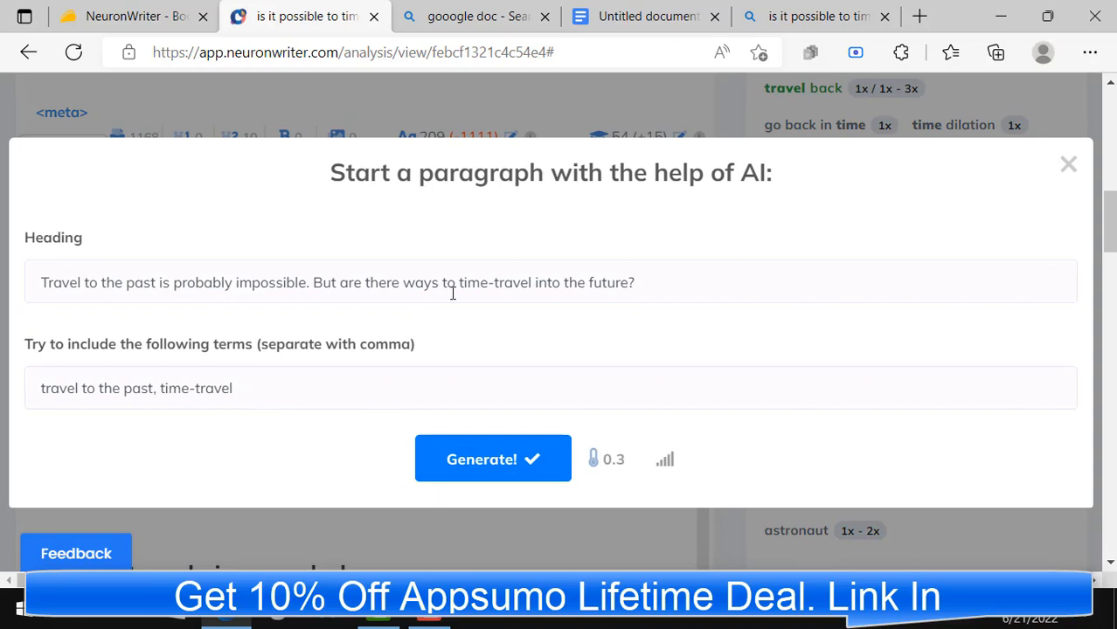
{"action": "left_click_drag", "start_coordinate": [495, 283], "coordinate": [631, 282]}
{"action": "right_click", "coordinate": [595, 283]}
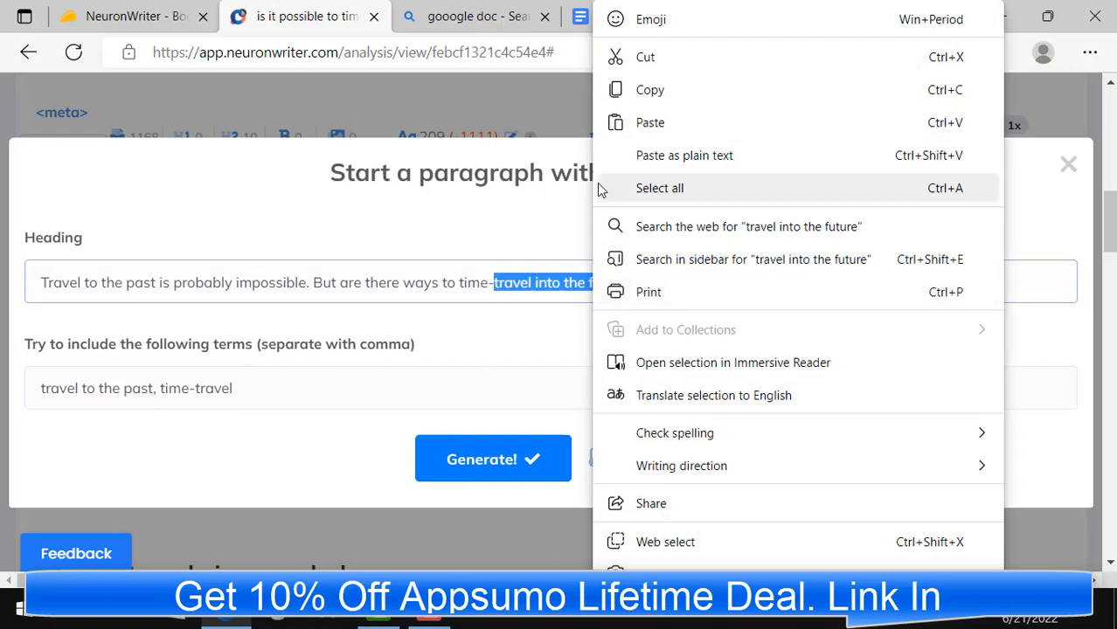
{"action": "left_click", "coordinate": [607, 87]}
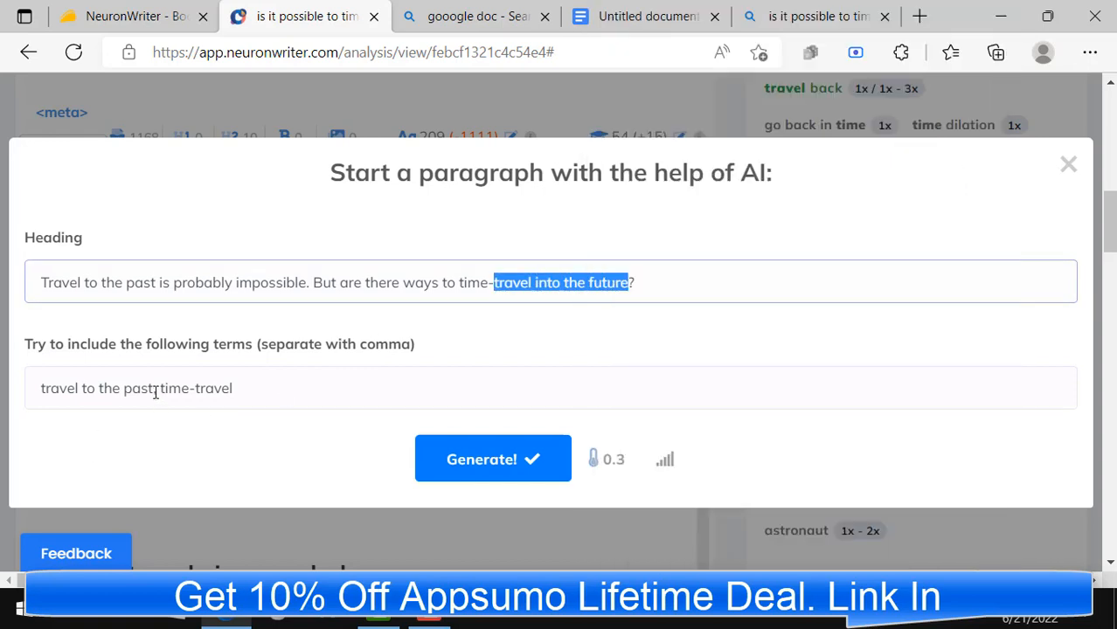
{"action": "left_click_drag", "start_coordinate": [156, 393], "coordinate": [40, 390]}
{"action": "right_click", "coordinate": [66, 391]}
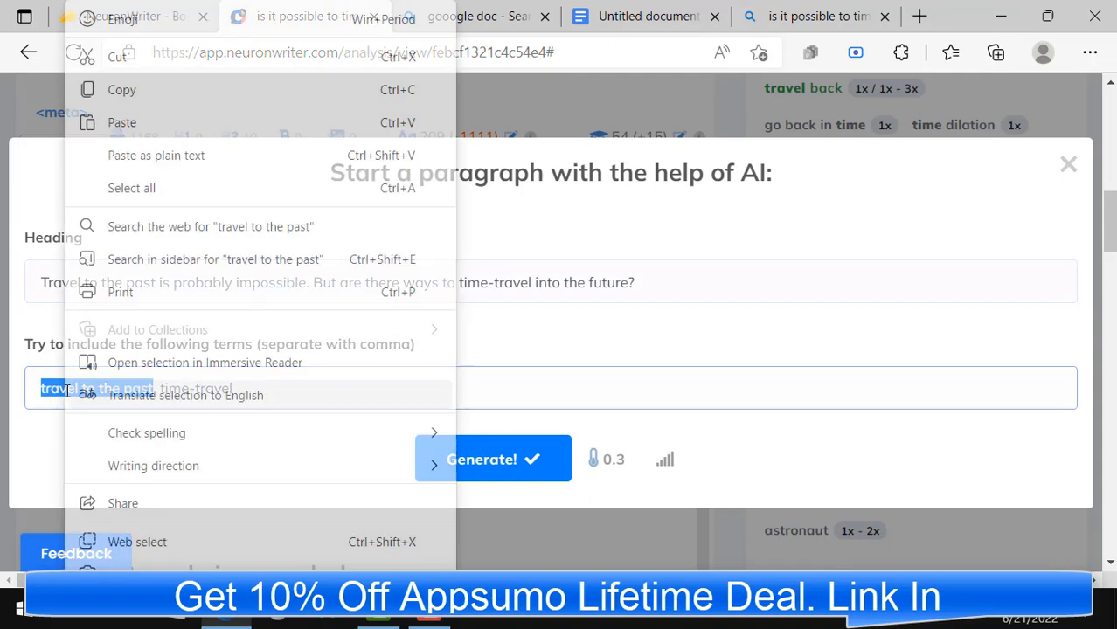
{"action": "left_click", "coordinate": [132, 155]}
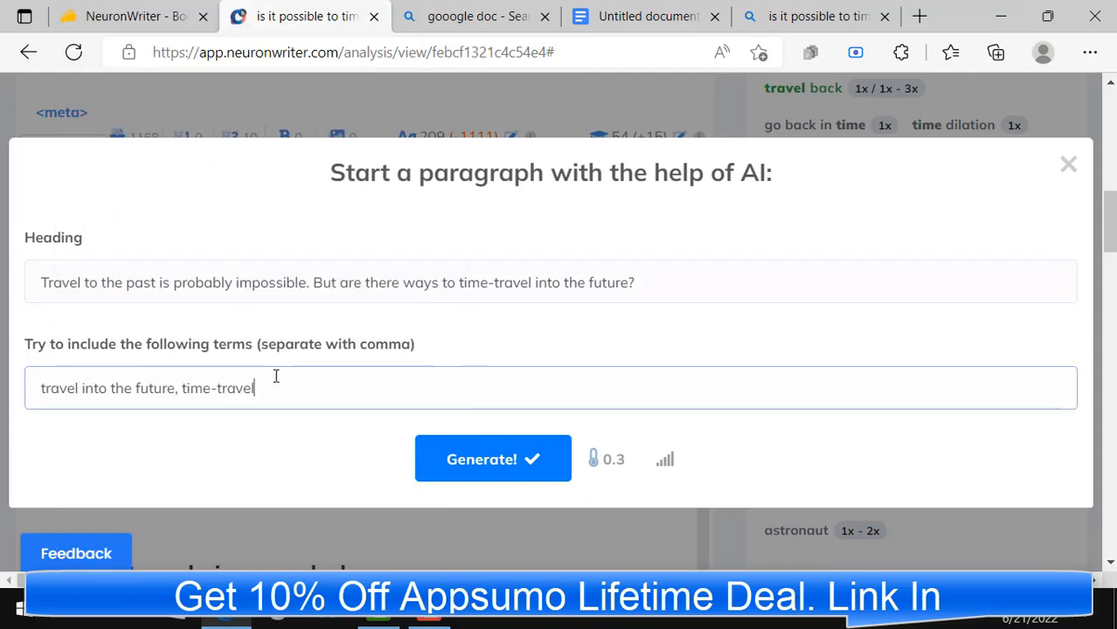
Step: Generate the AI paragraph for the "Travel to the past is probably impossible" section and insert its text into the article
{"action": "left_click", "coordinate": [499, 459]}
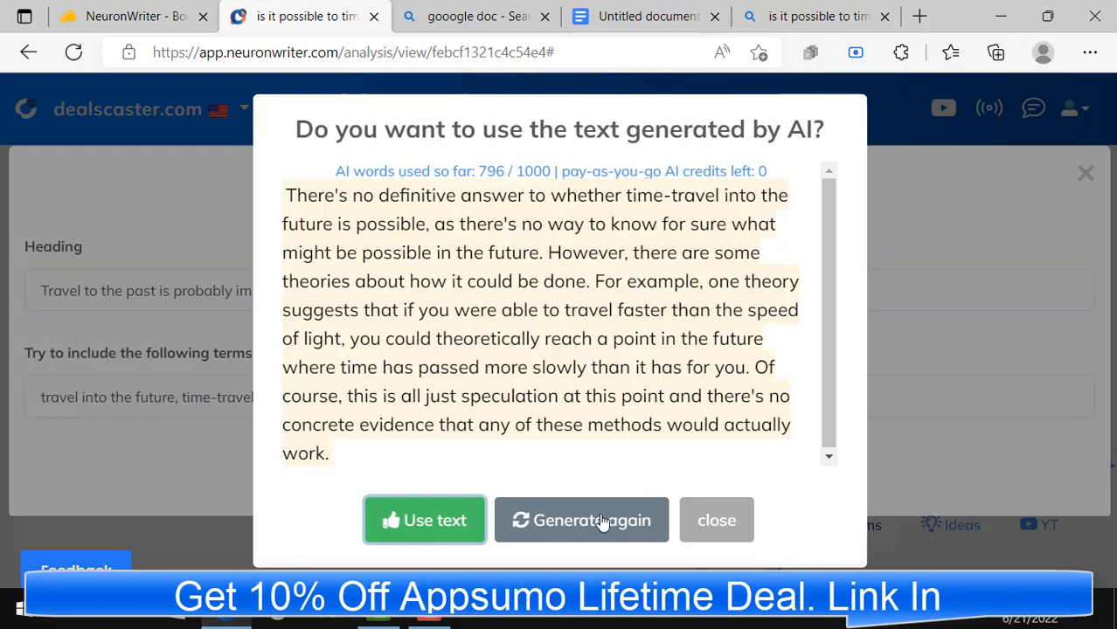
{"action": "left_click", "coordinate": [427, 526]}
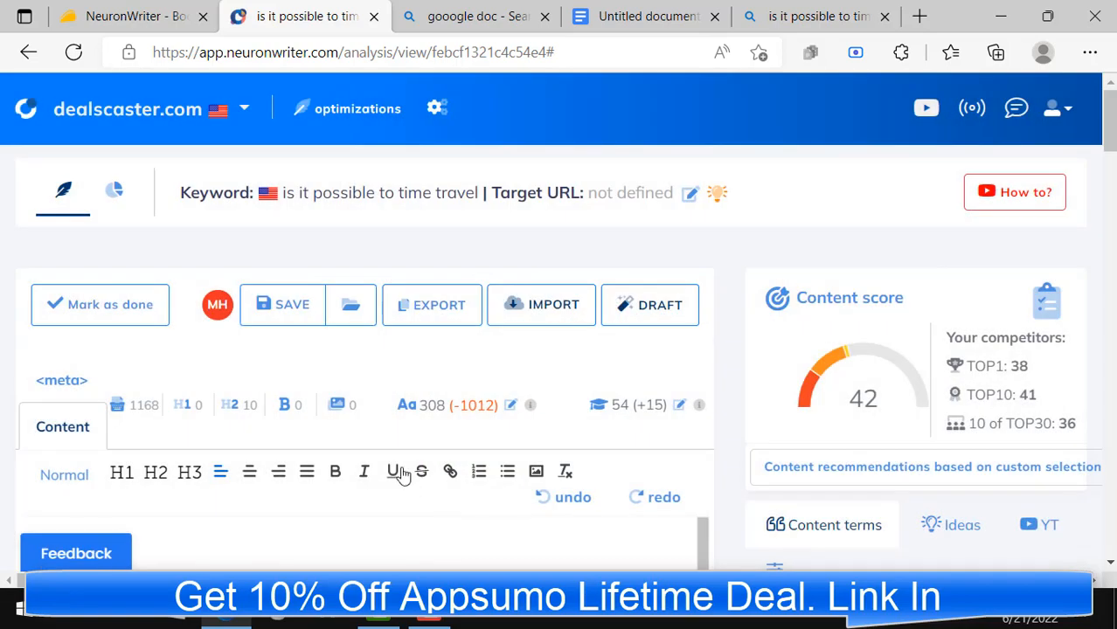
{"action": "scroll", "coordinate": [366, 414], "scroll_direction": "down", "scroll_amount": 10}
{"action": "scroll", "coordinate": [292, 425], "scroll_direction": "up", "scroll_amount": 5}
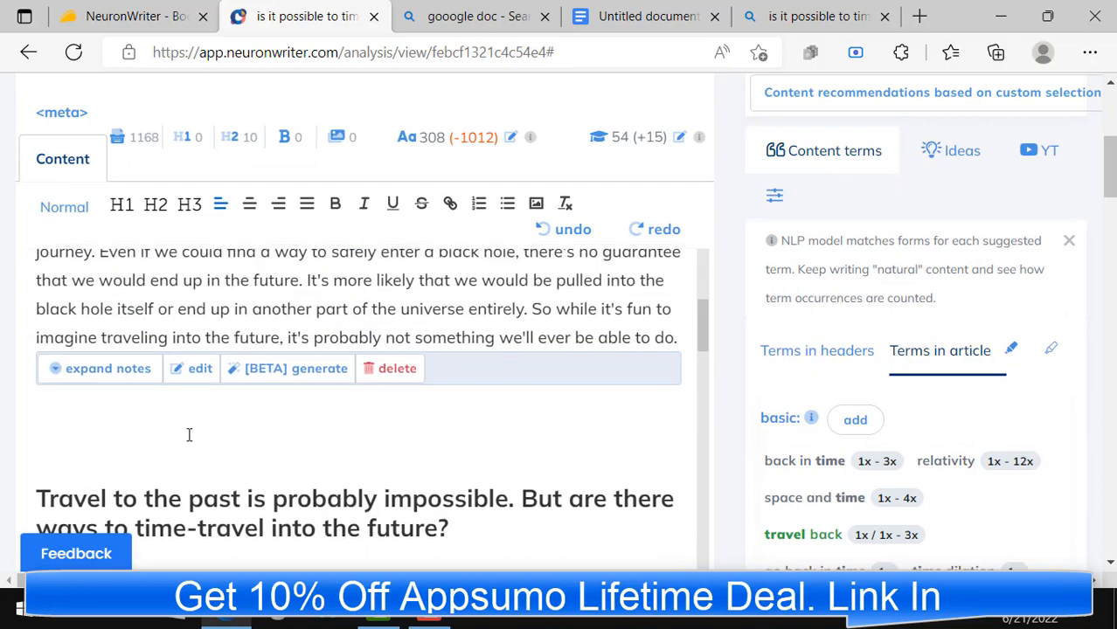
Step: Review the article's written paragraphs and remaining empty sections, and check its content score against the competitors' scores
{"action": "scroll", "coordinate": [262, 332], "scroll_direction": "down", "scroll_amount": 10}
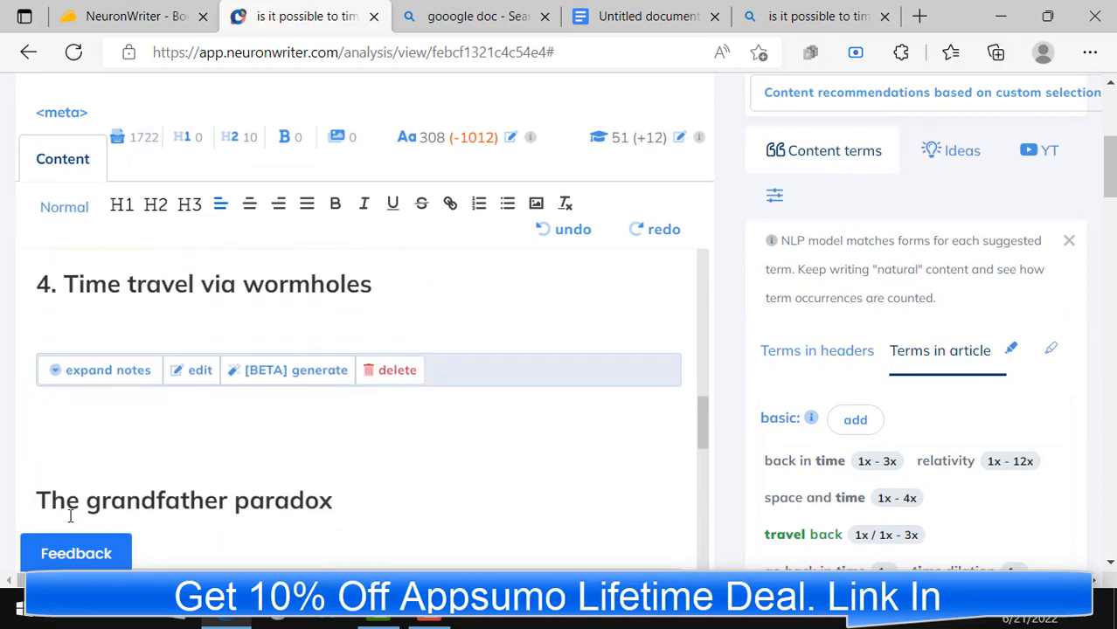
{"action": "scroll", "coordinate": [306, 496], "scroll_direction": "down", "scroll_amount": 5}
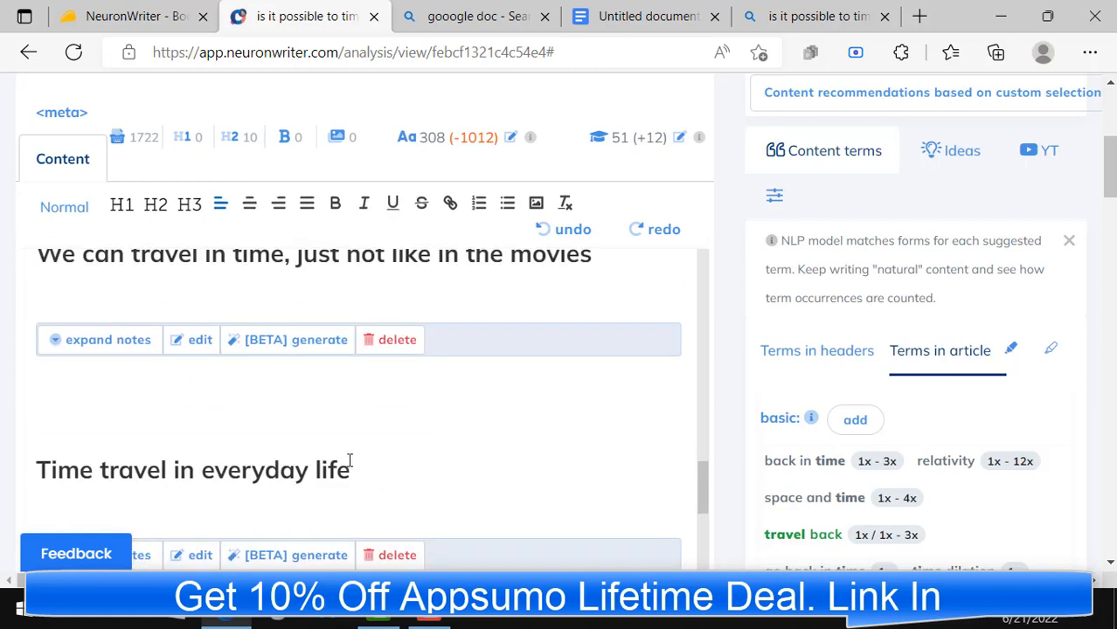
{"action": "scroll", "coordinate": [297, 445], "scroll_direction": "down", "scroll_amount": 3}
{"action": "scroll", "coordinate": [349, 446], "scroll_direction": "up", "scroll_amount": 8}
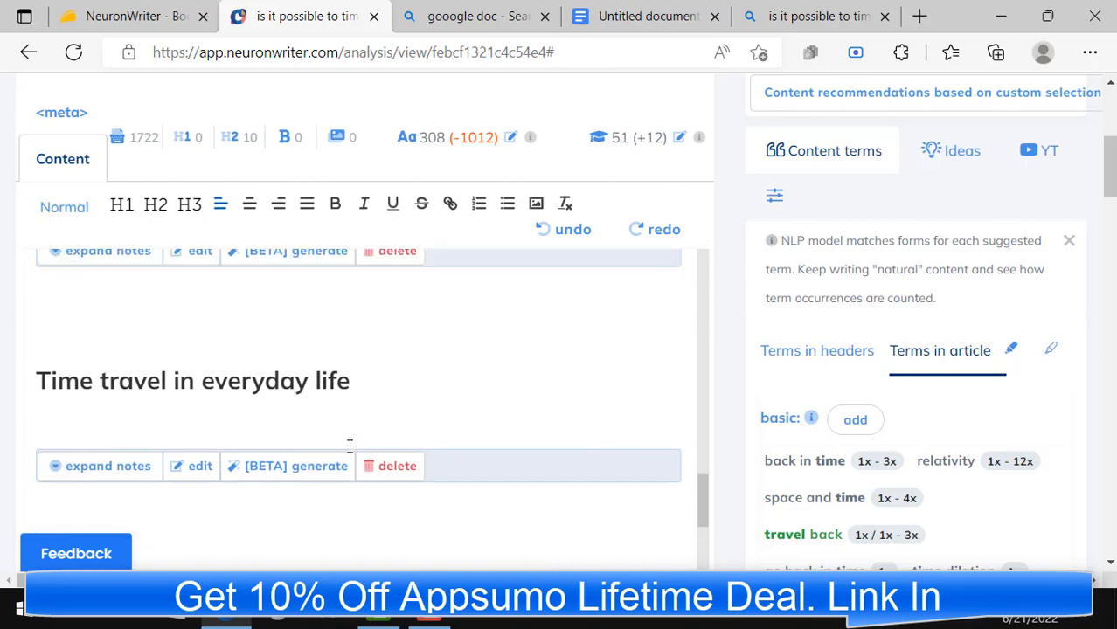
{"action": "scroll", "coordinate": [350, 446], "scroll_direction": "up", "scroll_amount": 10}
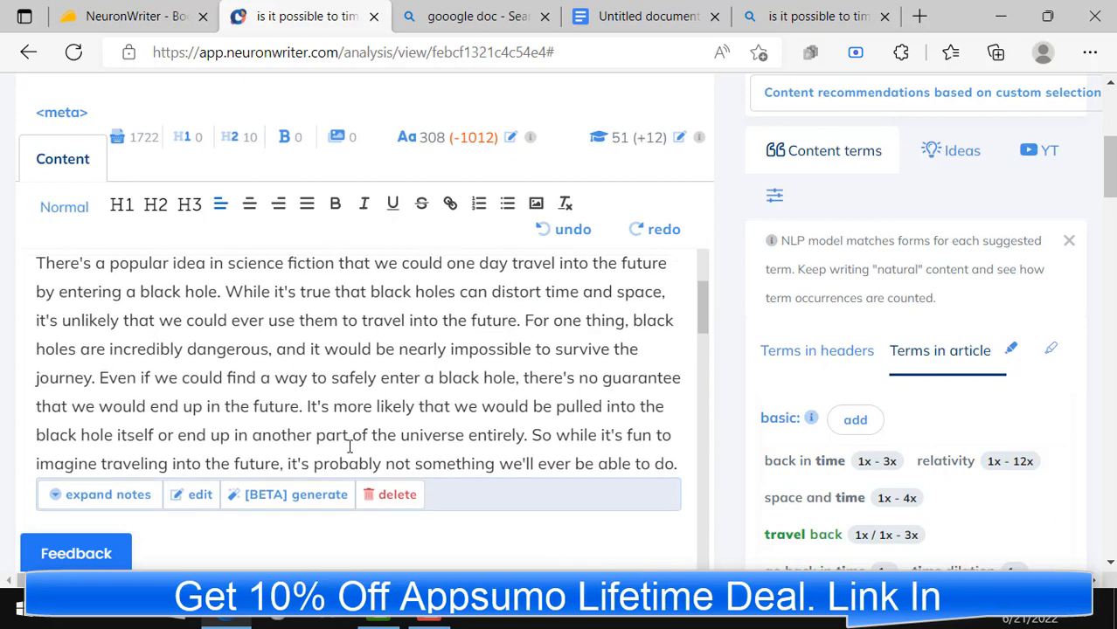
{"action": "scroll", "coordinate": [349, 446], "scroll_direction": "up", "scroll_amount": 3}
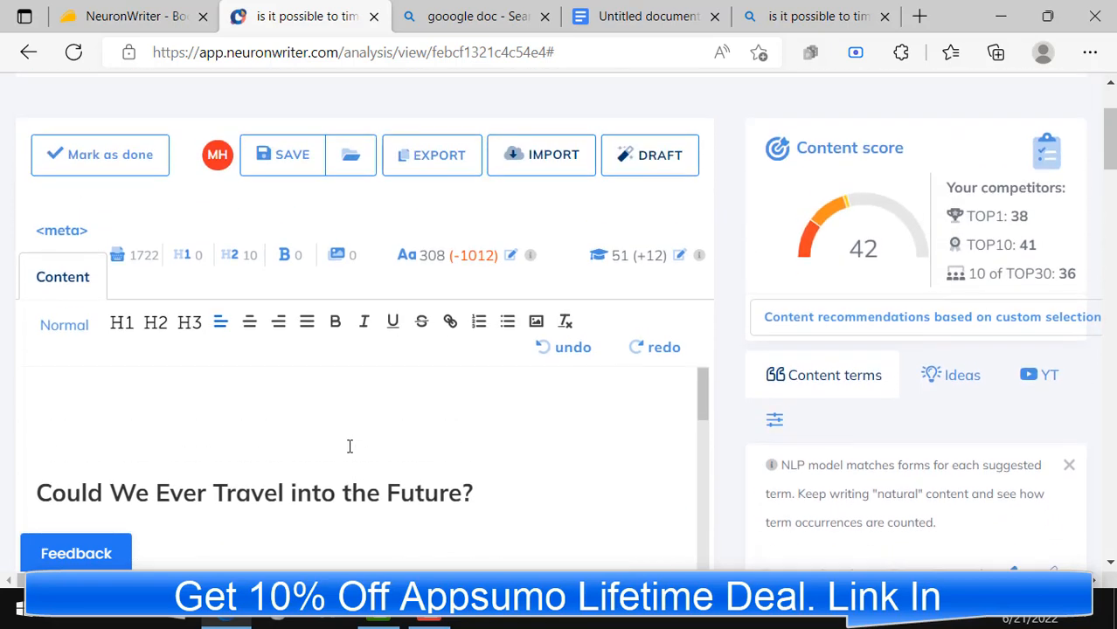
{"action": "scroll", "coordinate": [350, 447], "scroll_direction": "down", "scroll_amount": 1}
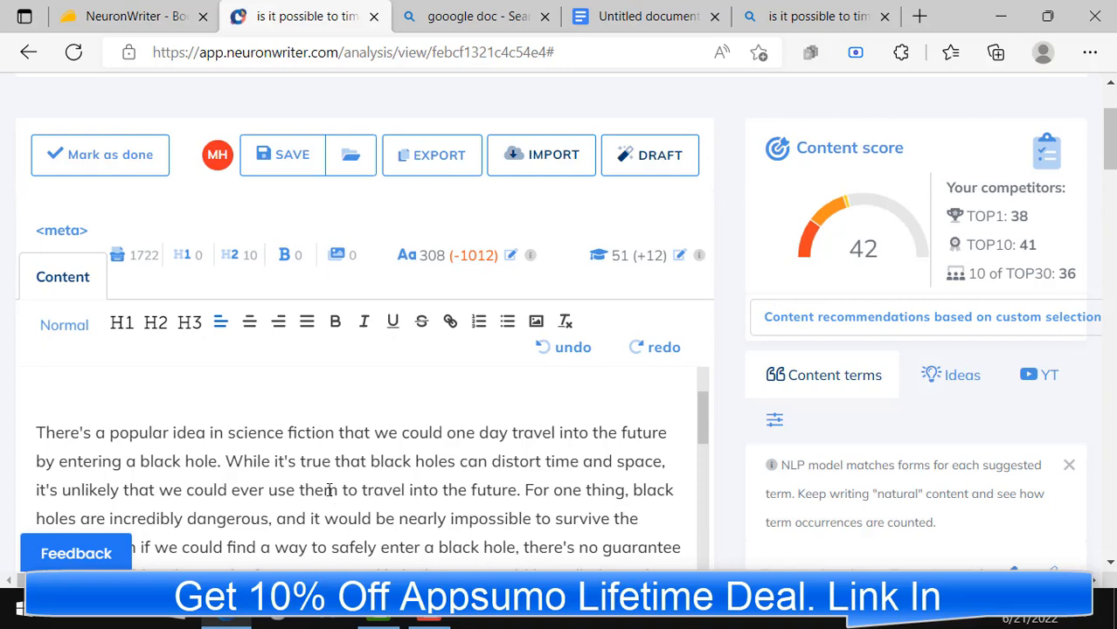
{"action": "scroll", "coordinate": [329, 490], "scroll_direction": "up", "scroll_amount": 2}
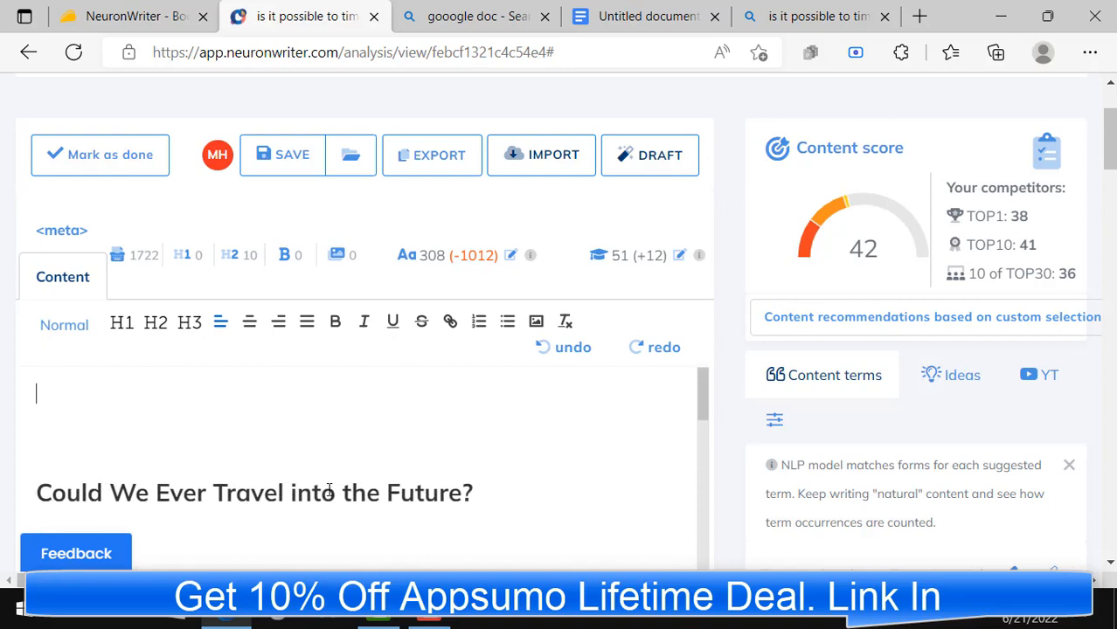
{"action": "scroll", "coordinate": [341, 474], "scroll_direction": "down", "scroll_amount": 10}
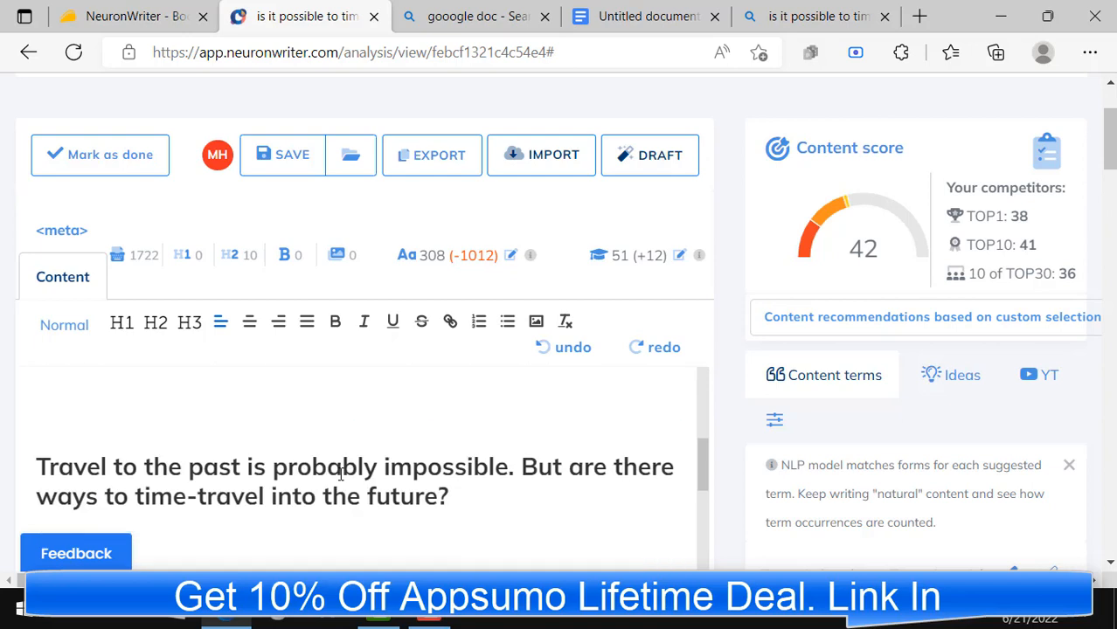
{"action": "scroll", "coordinate": [341, 474], "scroll_direction": "down", "scroll_amount": 8}
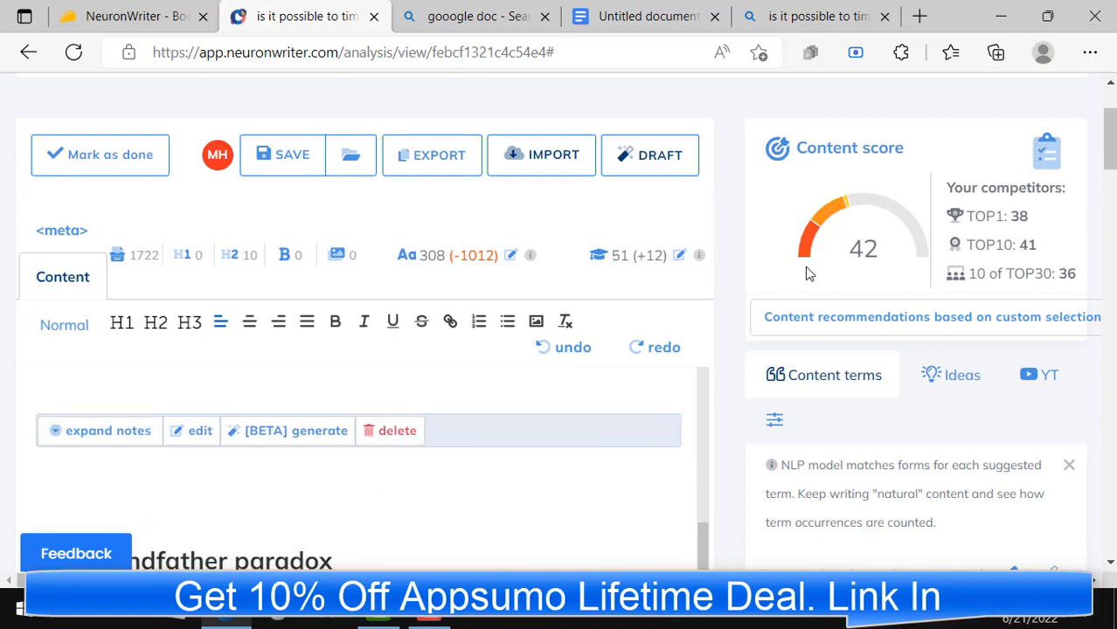
{"action": "double_click", "coordinate": [863, 249]}
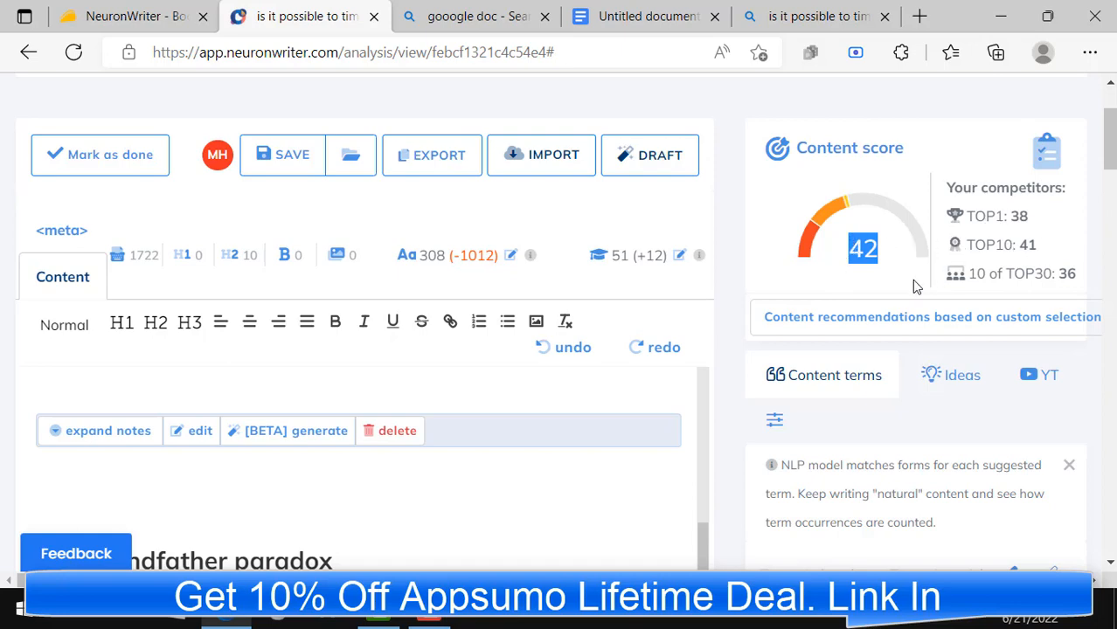
Step: Format the "Could We Ever Travel into the Future?" heading as H1 and save the article
{"action": "scroll", "coordinate": [281, 464], "scroll_direction": "up", "scroll_amount": 10}
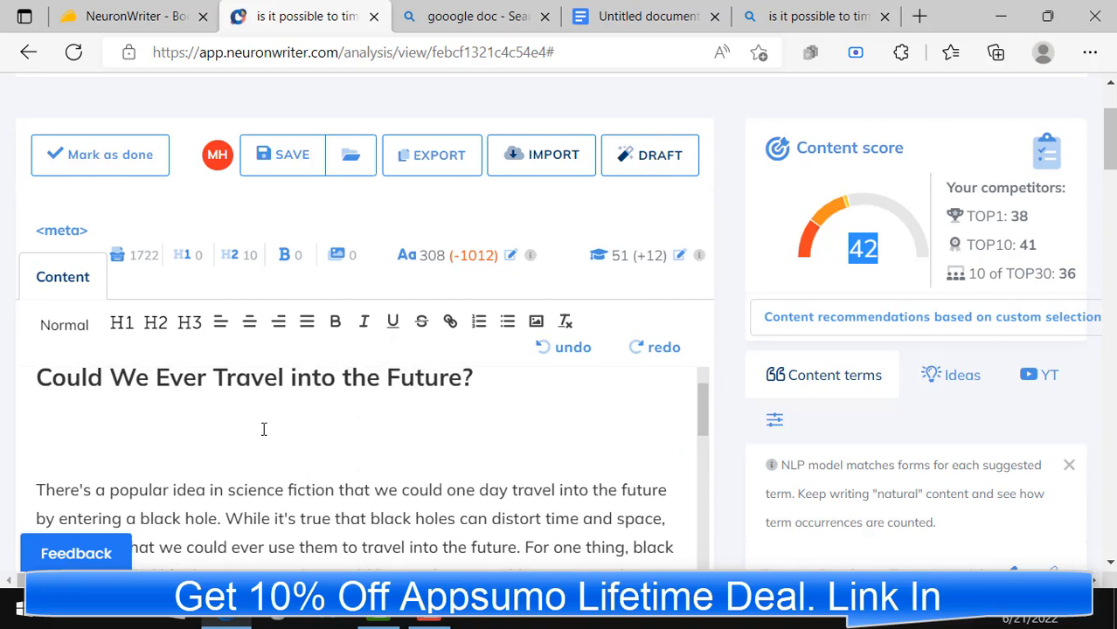
{"action": "triple_click", "coordinate": [146, 378]}
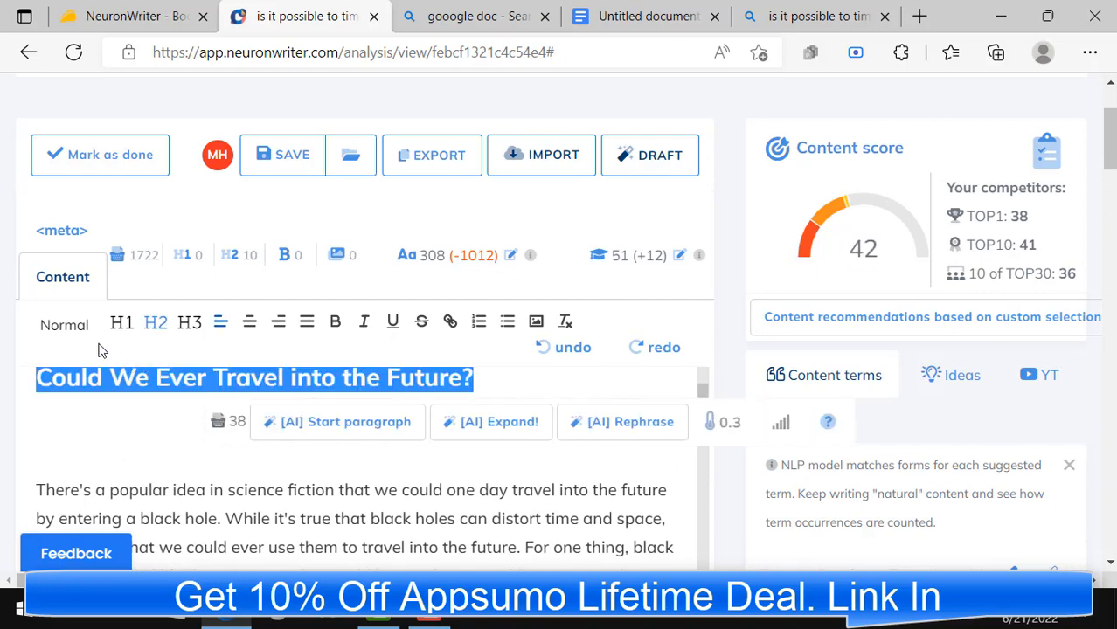
{"action": "left_click", "coordinate": [120, 323]}
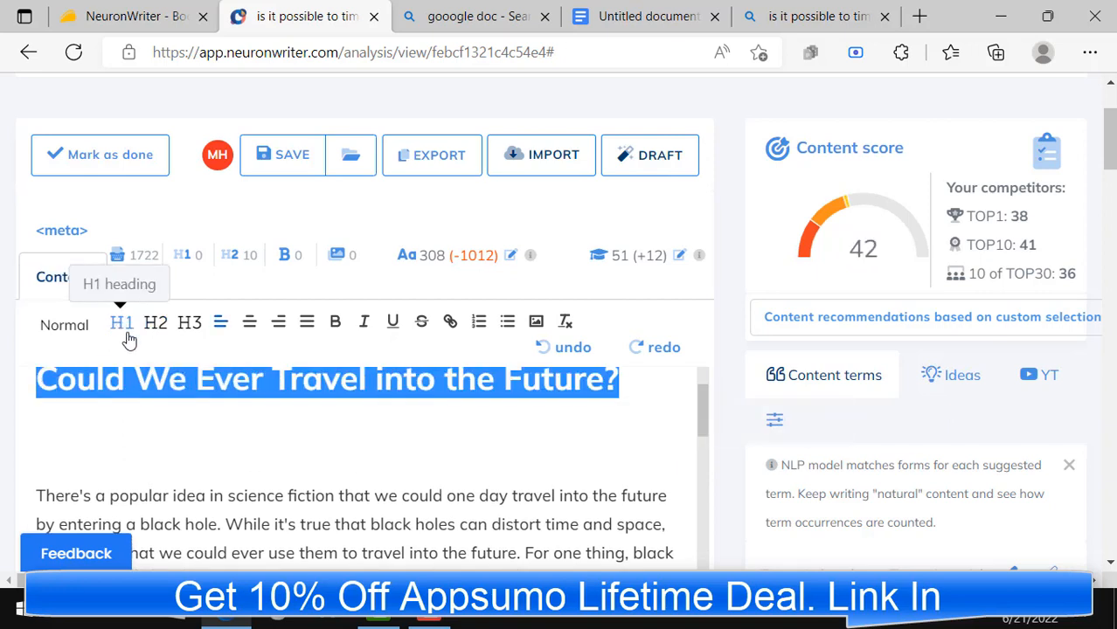
{"action": "left_click", "coordinate": [137, 409]}
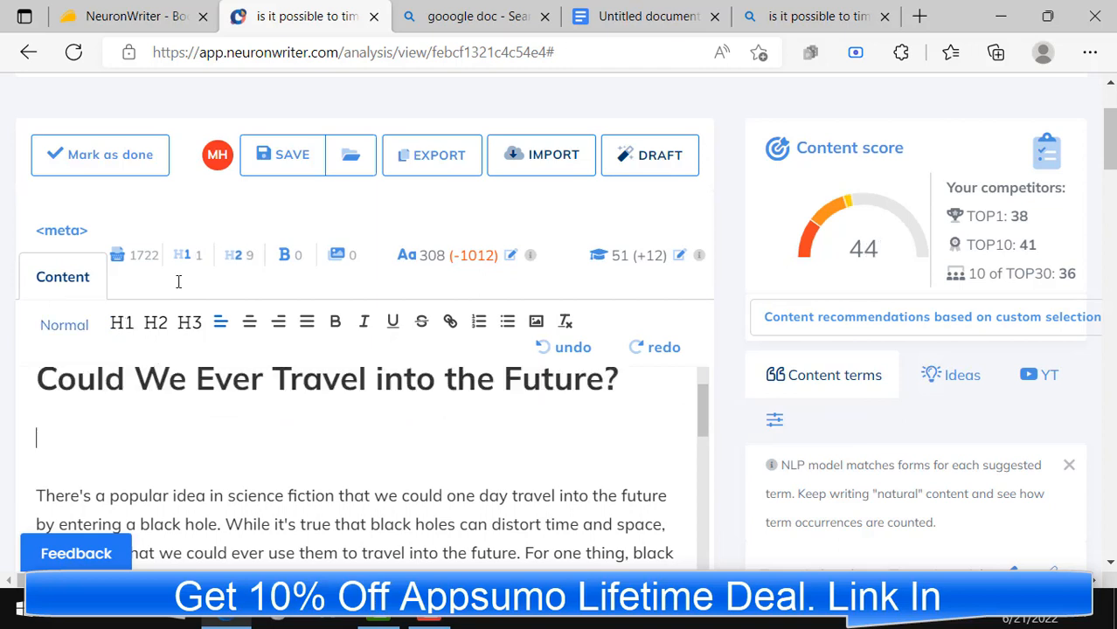
{"action": "left_click", "coordinate": [265, 177]}
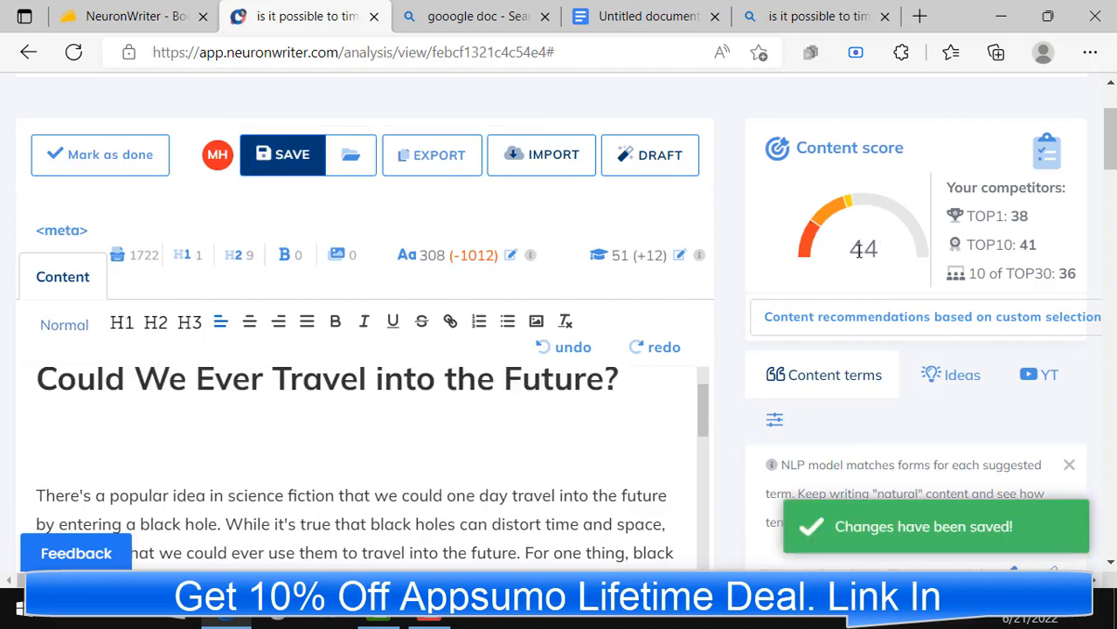
Step: Export the time travel article as formatted text to the clipboard
{"action": "scroll", "coordinate": [526, 374], "scroll_direction": "down", "scroll_amount": 5}
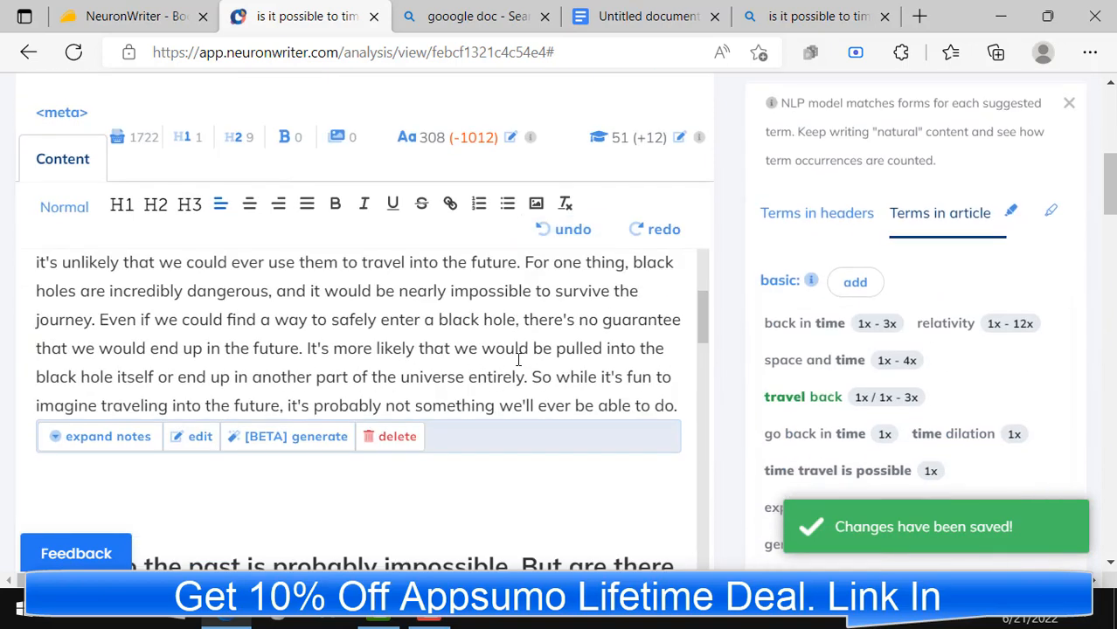
{"action": "scroll", "coordinate": [461, 451], "scroll_direction": "up", "scroll_amount": 5}
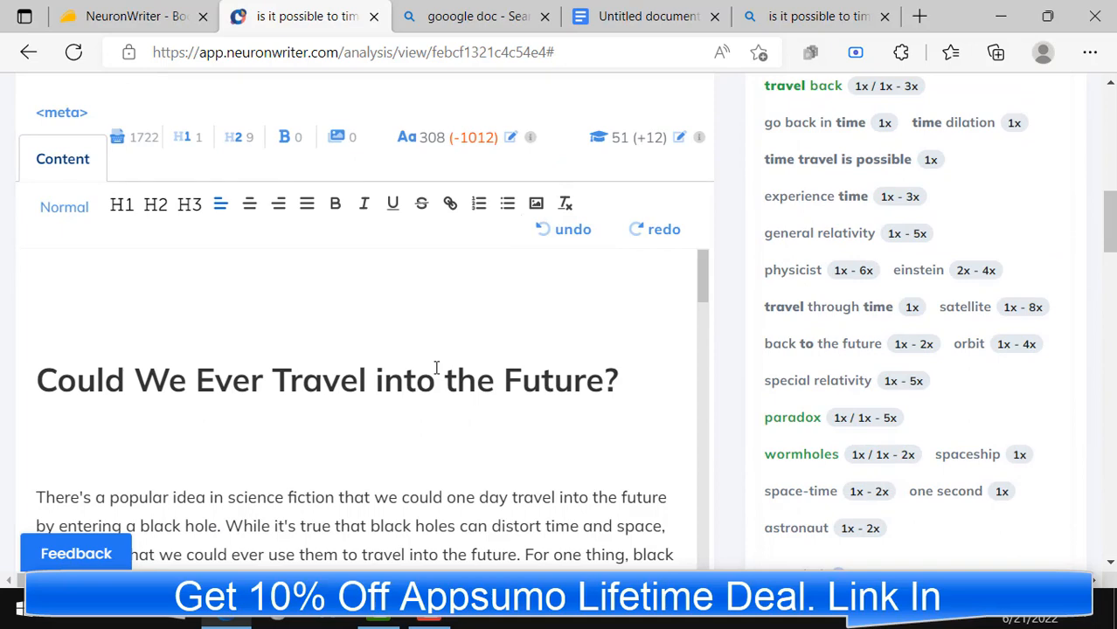
{"action": "scroll", "coordinate": [436, 368], "scroll_direction": "up", "scroll_amount": 5}
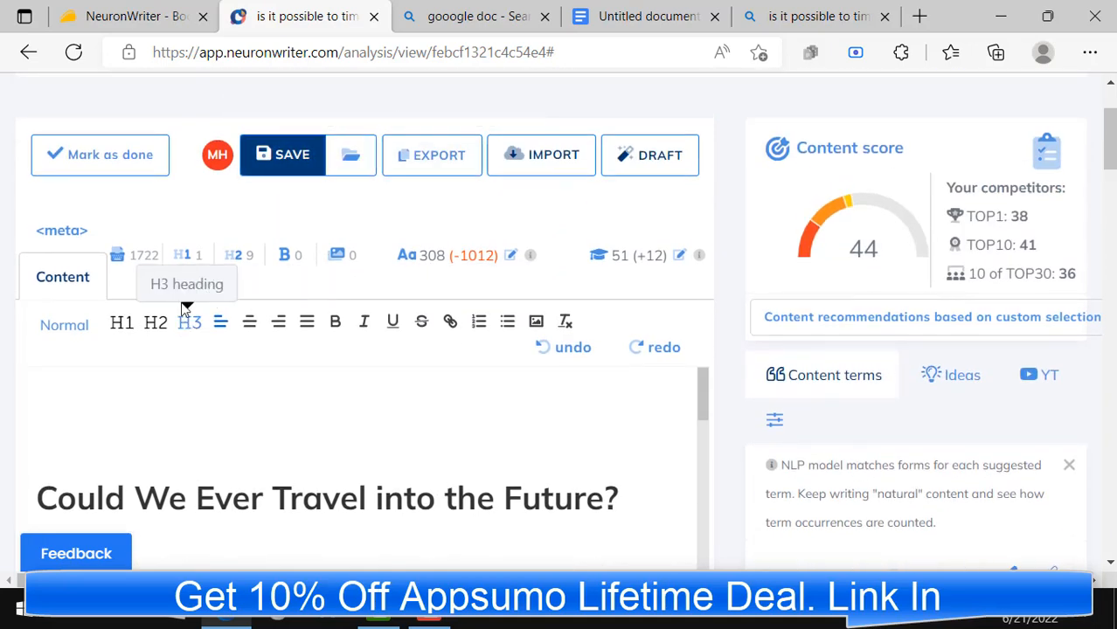
{"action": "left_click", "coordinate": [435, 163]}
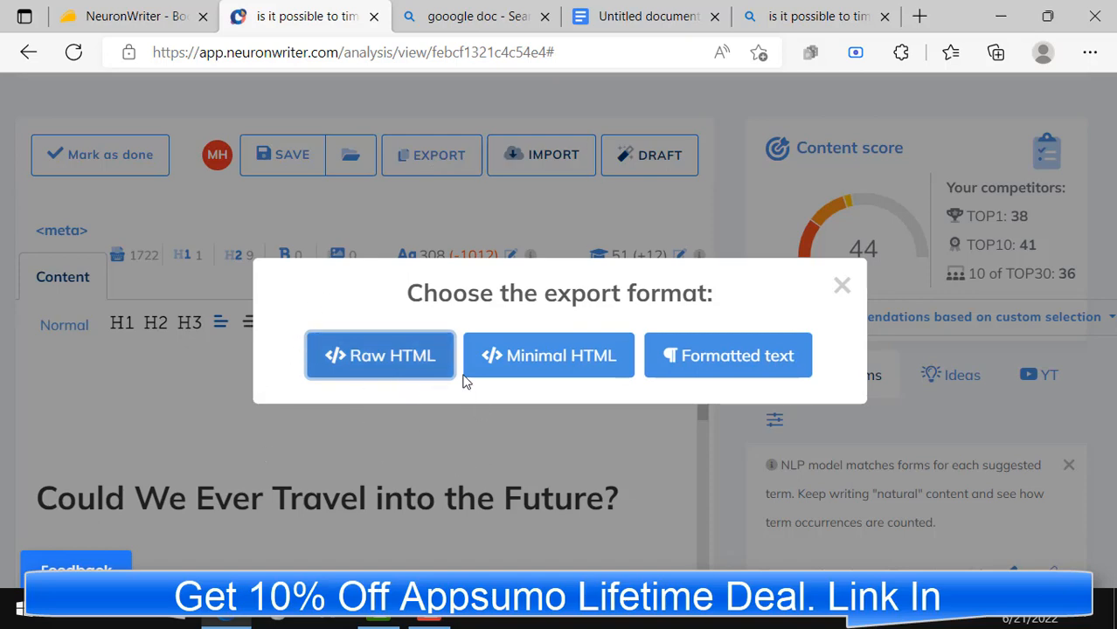
{"action": "left_click", "coordinate": [733, 368]}
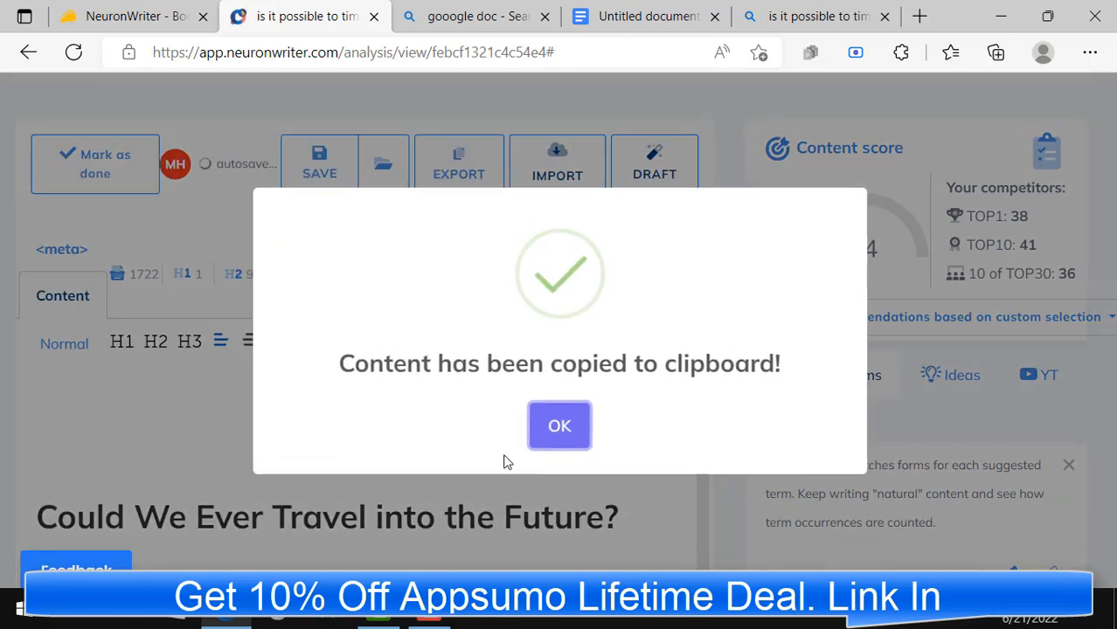
{"action": "left_click", "coordinate": [559, 428]}
Step: Switch to Google Docs, create a new blank document and paste the exported article into it
{"action": "left_click", "coordinate": [612, 14]}
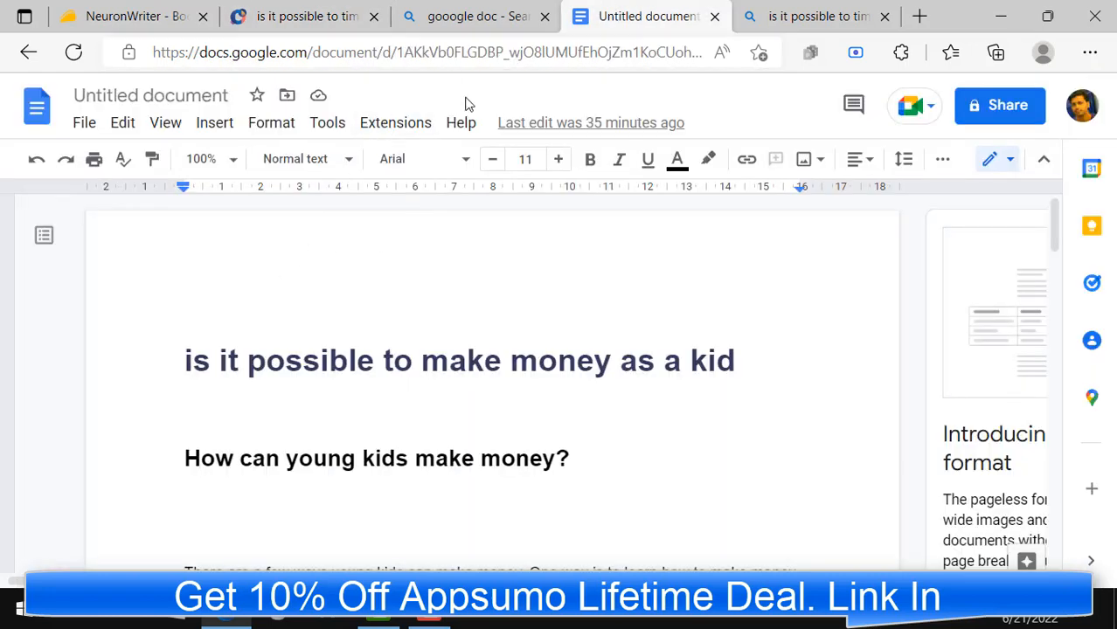
{"action": "left_click", "coordinate": [85, 123]}
{"action": "mouse_move", "coordinate": [118, 171]}
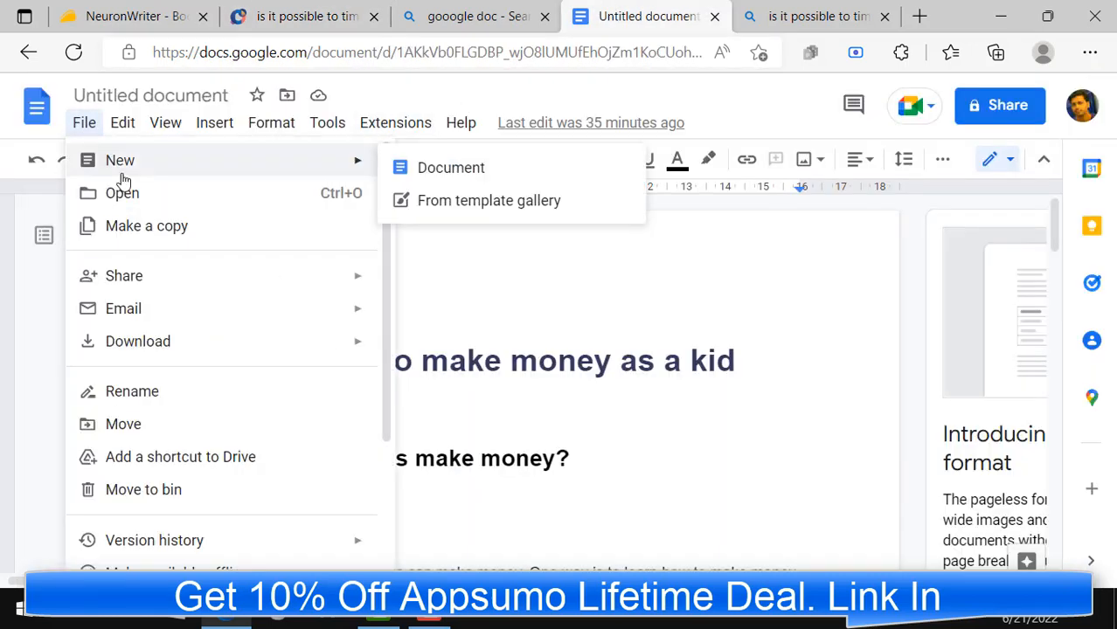
{"action": "left_click", "coordinate": [413, 178]}
{"action": "left_click", "coordinate": [123, 123]}
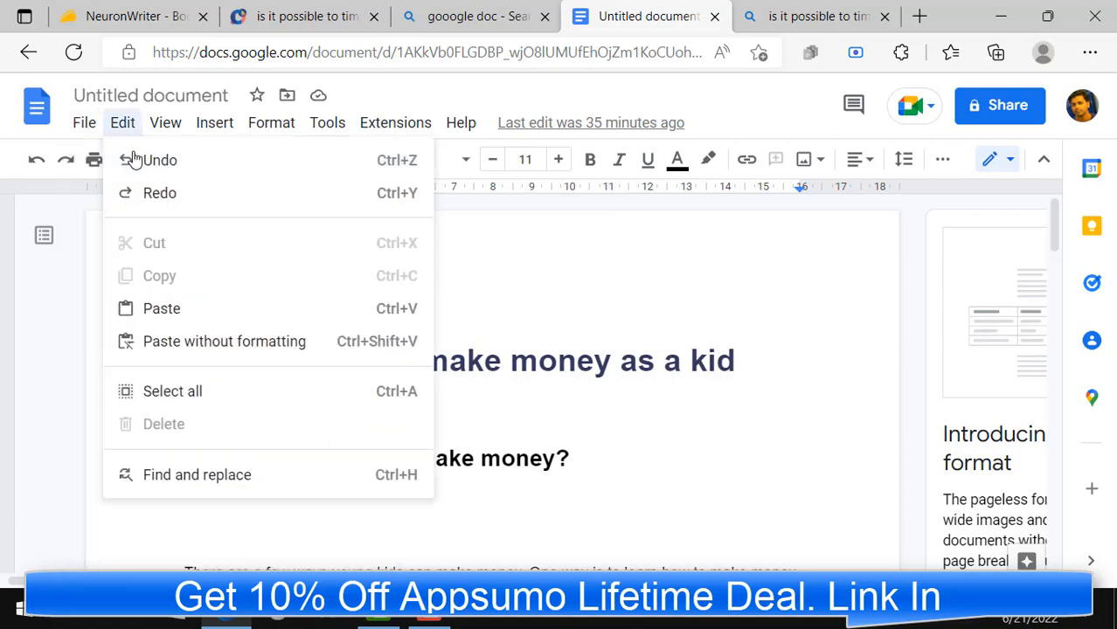
{"action": "left_click", "coordinate": [63, 142]}
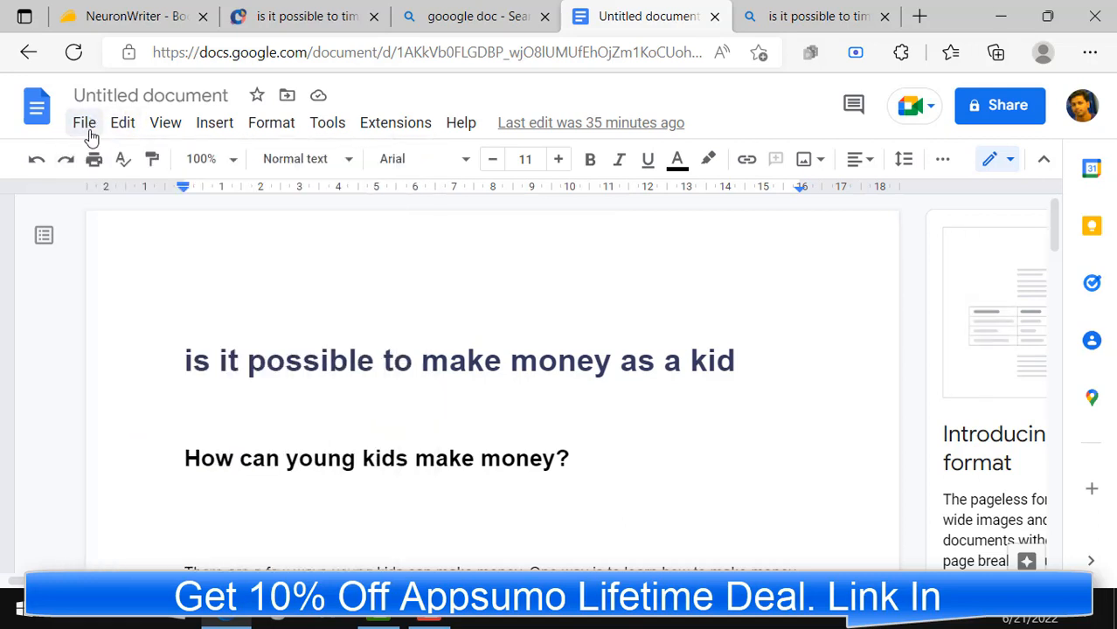
{"action": "left_click", "coordinate": [88, 128]}
{"action": "mouse_move", "coordinate": [112, 167]}
{"action": "left_click", "coordinate": [416, 169]}
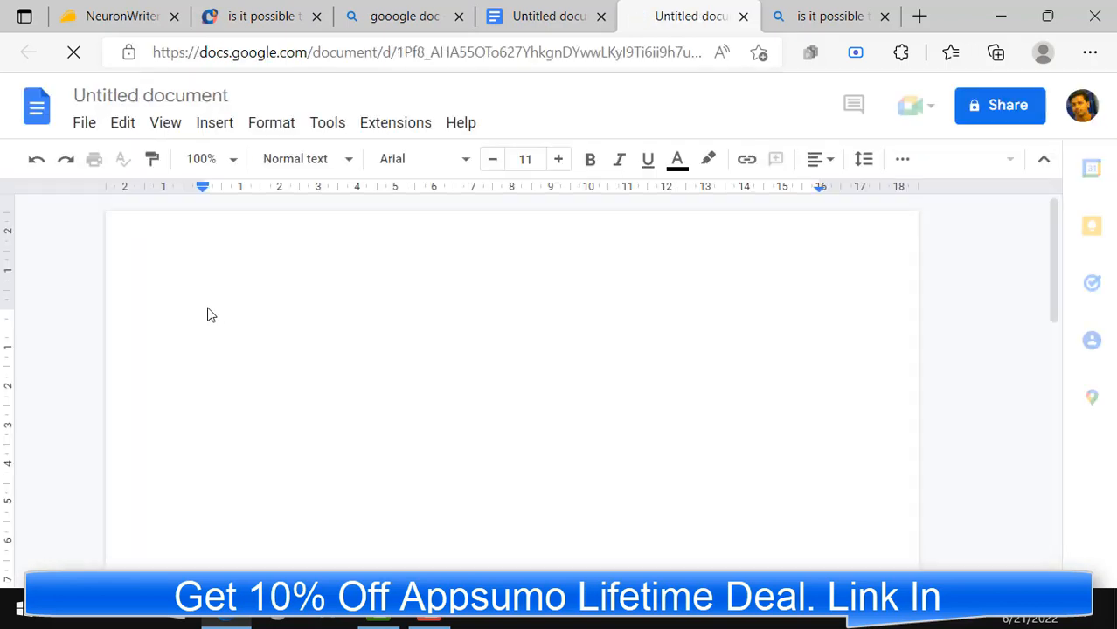
{"action": "right_click", "coordinate": [211, 308]}
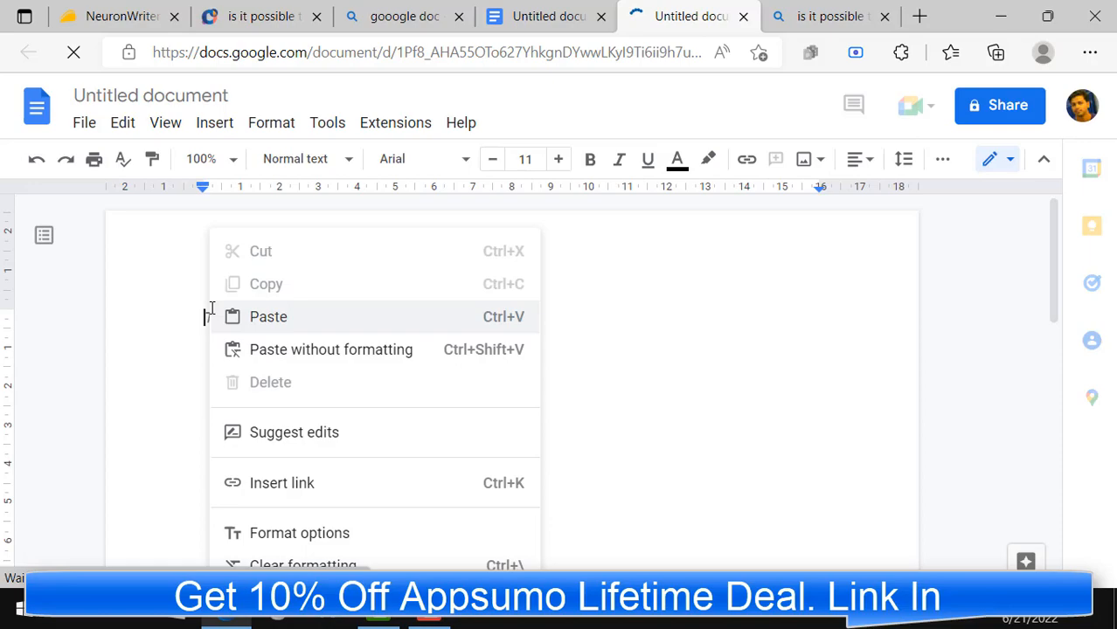
{"action": "left_click", "coordinate": [272, 318]}
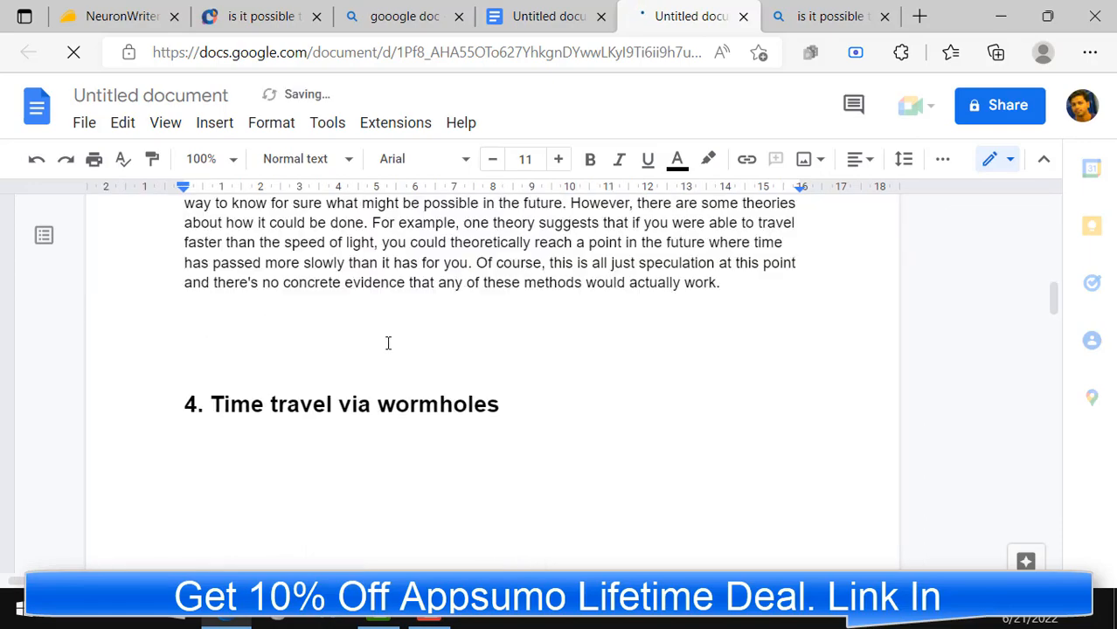
Step: Review the headings and paragraphs of the pasted article in the new document, from the "Could We Ever Travel into the Future?" heading onward
{"action": "scroll", "coordinate": [386, 344], "scroll_direction": "up", "scroll_amount": 10}
{"action": "scroll", "coordinate": [380, 343], "scroll_direction": "up", "scroll_amount": 15}
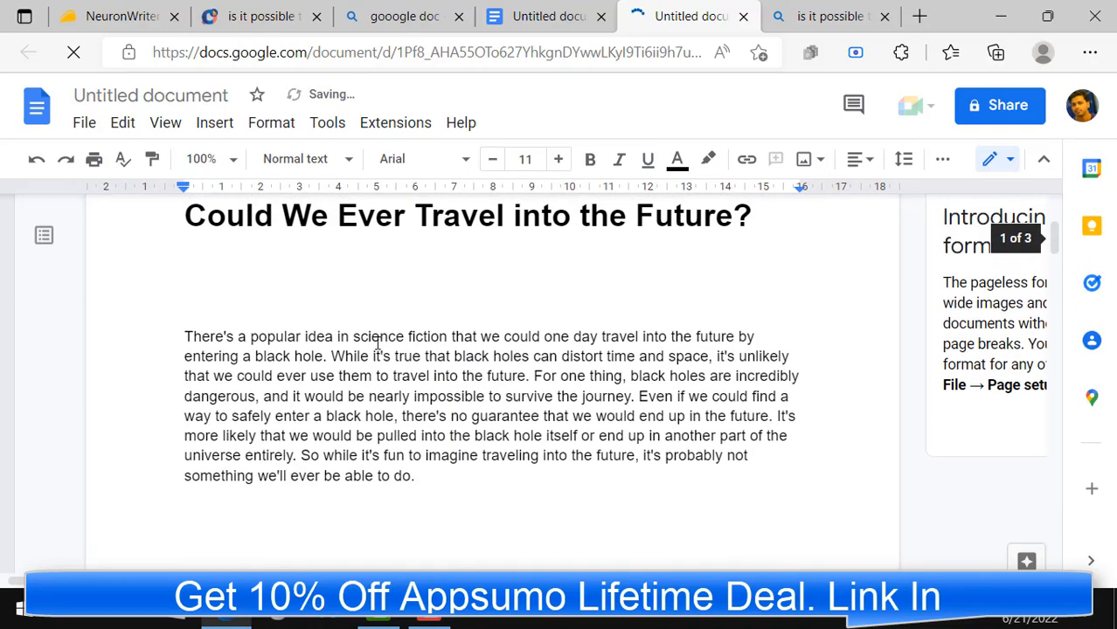
{"action": "scroll", "coordinate": [263, 353], "scroll_direction": "down", "scroll_amount": 3}
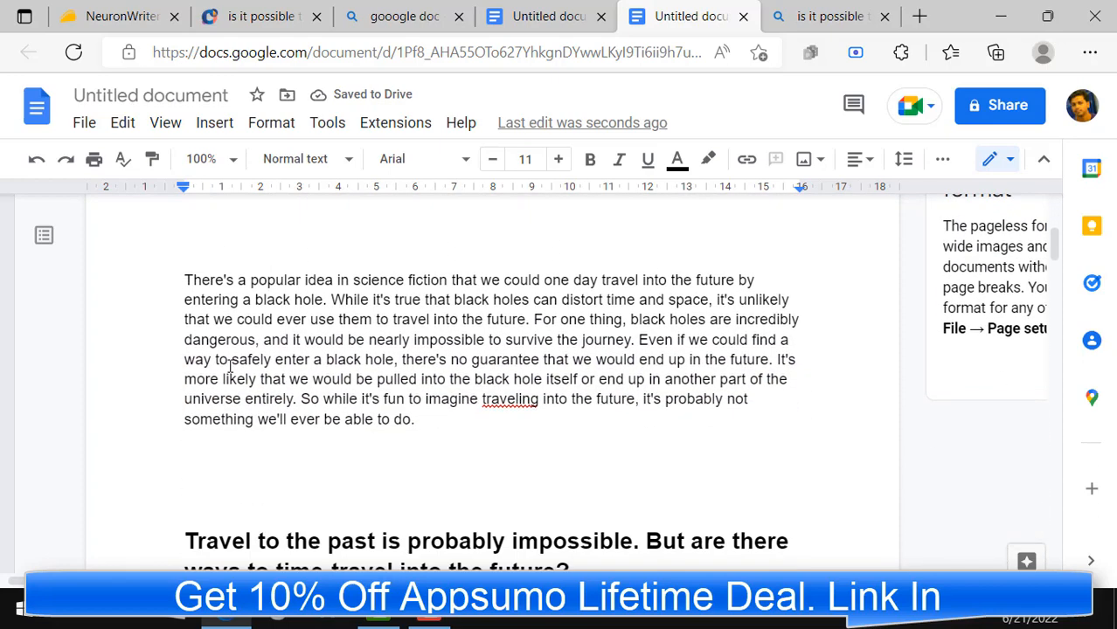
{"action": "scroll", "coordinate": [291, 365], "scroll_direction": "up", "scroll_amount": 2}
{"action": "scroll", "coordinate": [294, 357], "scroll_direction": "down", "scroll_amount": 7}
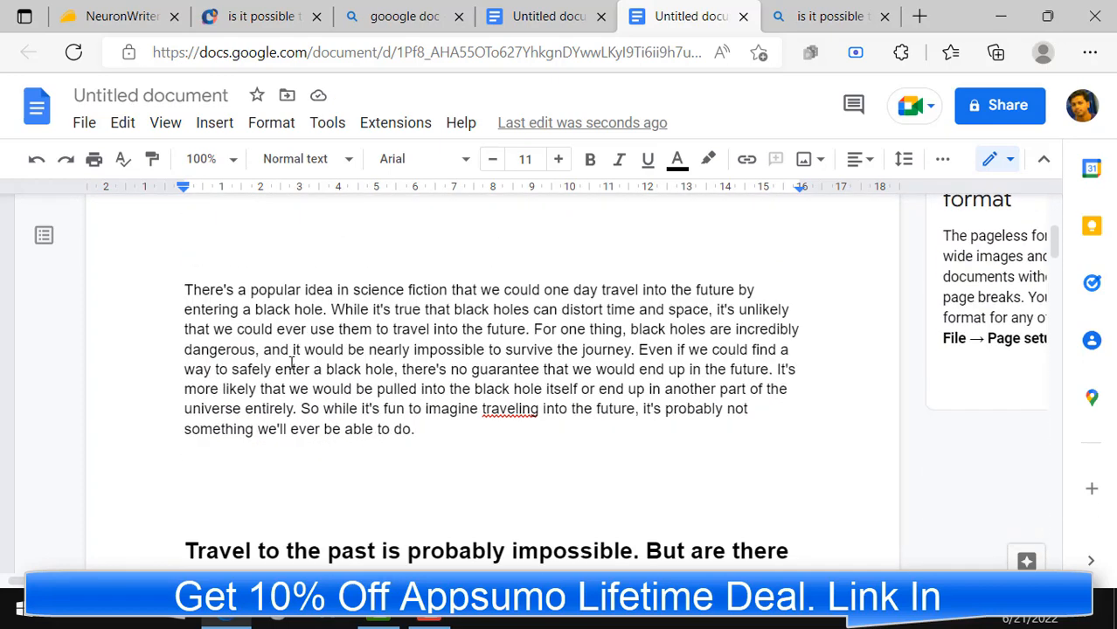
{"action": "scroll", "coordinate": [350, 348], "scroll_direction": "up", "scroll_amount": 5}
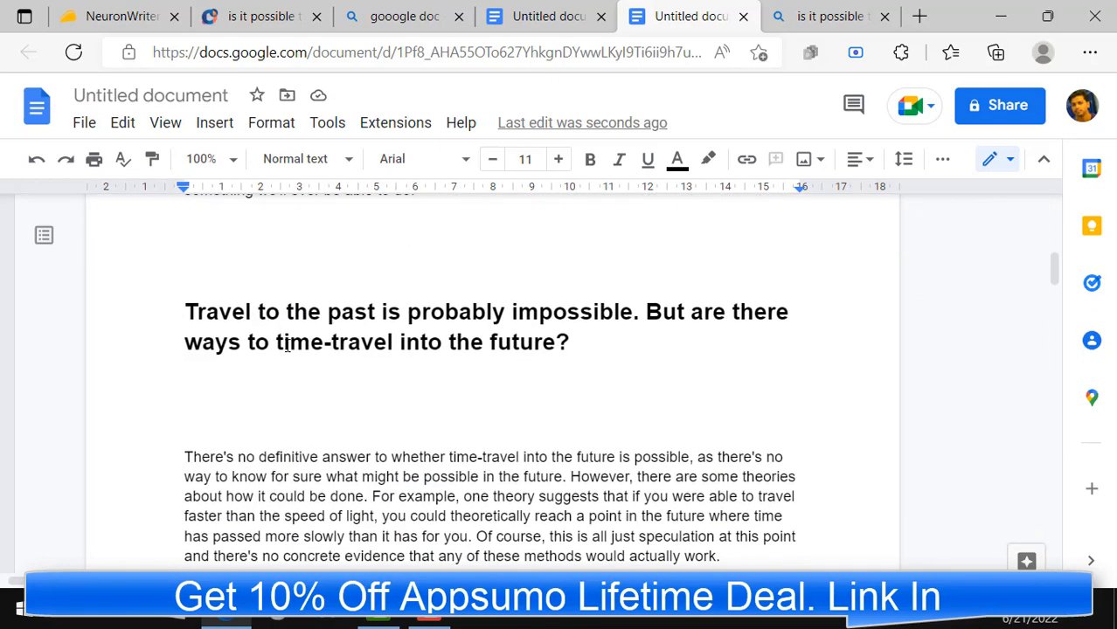
{"action": "scroll", "coordinate": [236, 327], "scroll_direction": "up", "scroll_amount": 2}
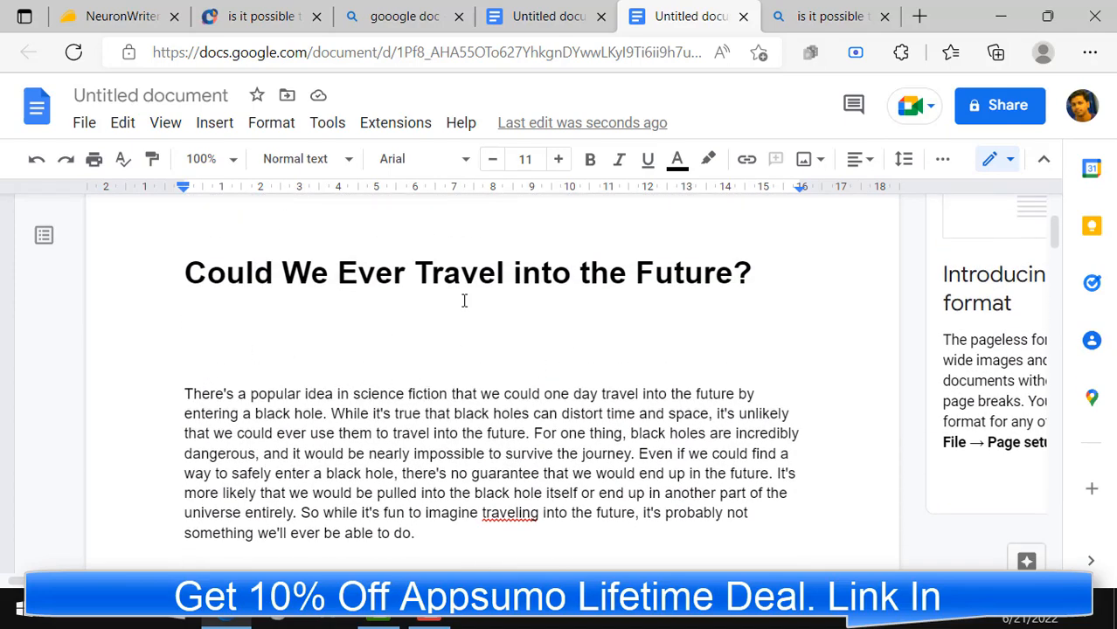
{"action": "scroll", "coordinate": [576, 416], "scroll_direction": "down", "scroll_amount": 9}
{"action": "scroll", "coordinate": [564, 419], "scroll_direction": "up", "scroll_amount": 8}
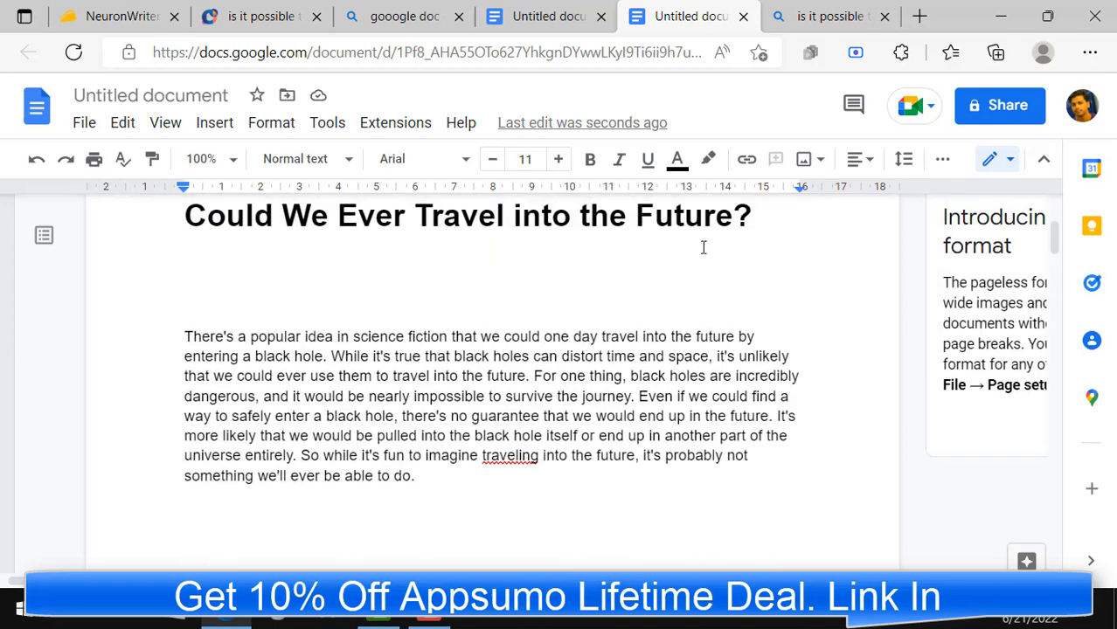
Step: Return to NeuronWriter and examine the suggested content terms for the article text and for its H1 and H2 headers
{"action": "left_click", "coordinate": [261, 15]}
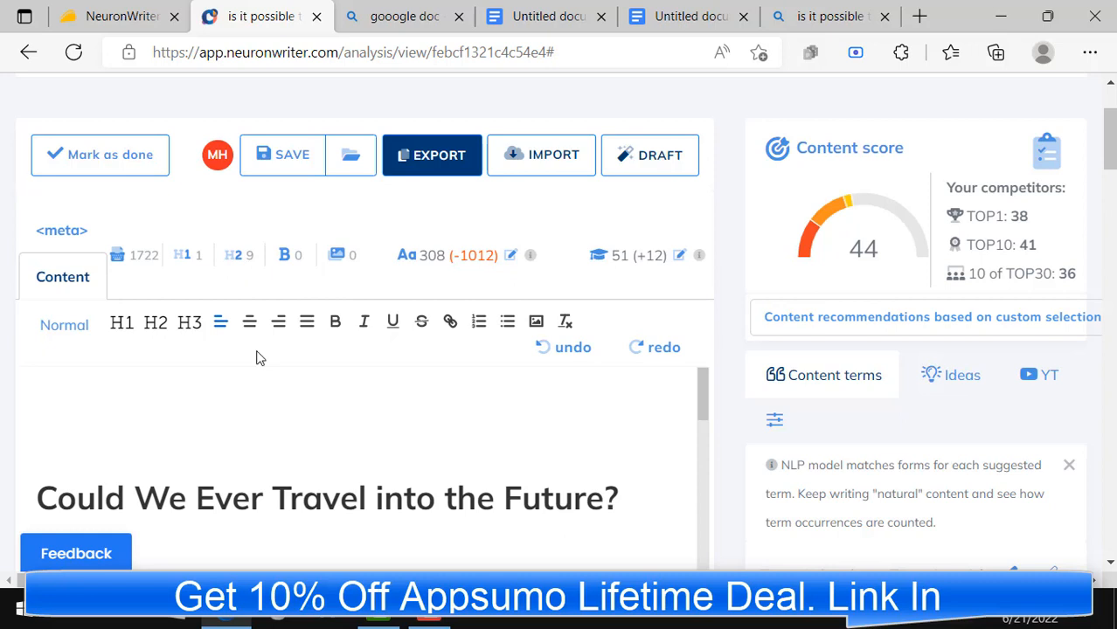
{"action": "scroll", "coordinate": [934, 419], "scroll_direction": "down", "scroll_amount": 2}
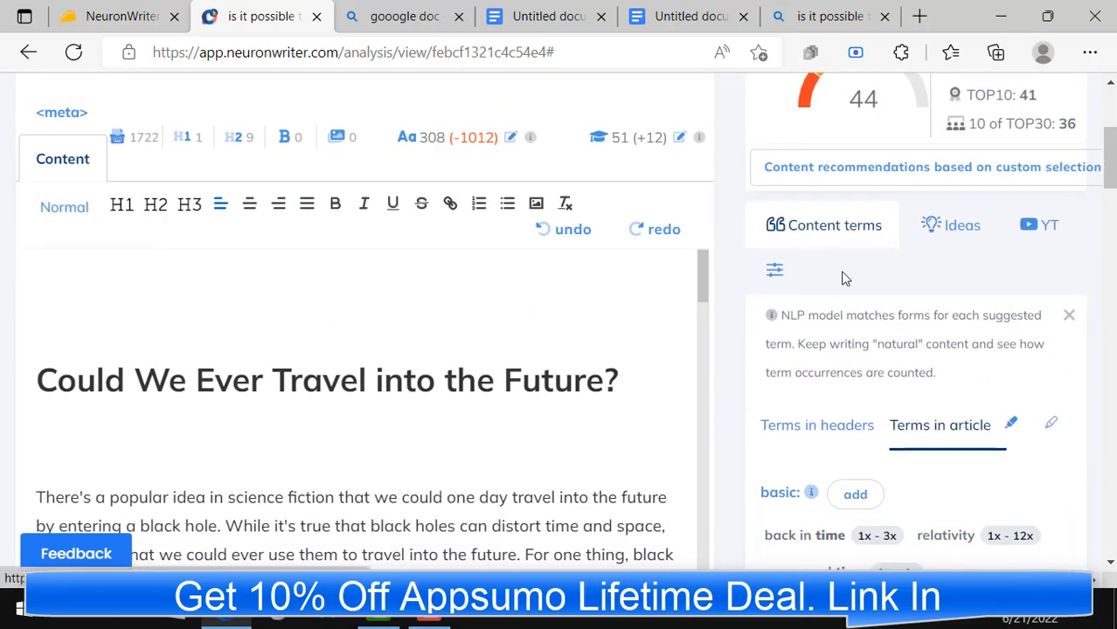
{"action": "scroll", "coordinate": [844, 288], "scroll_direction": "down", "scroll_amount": 2}
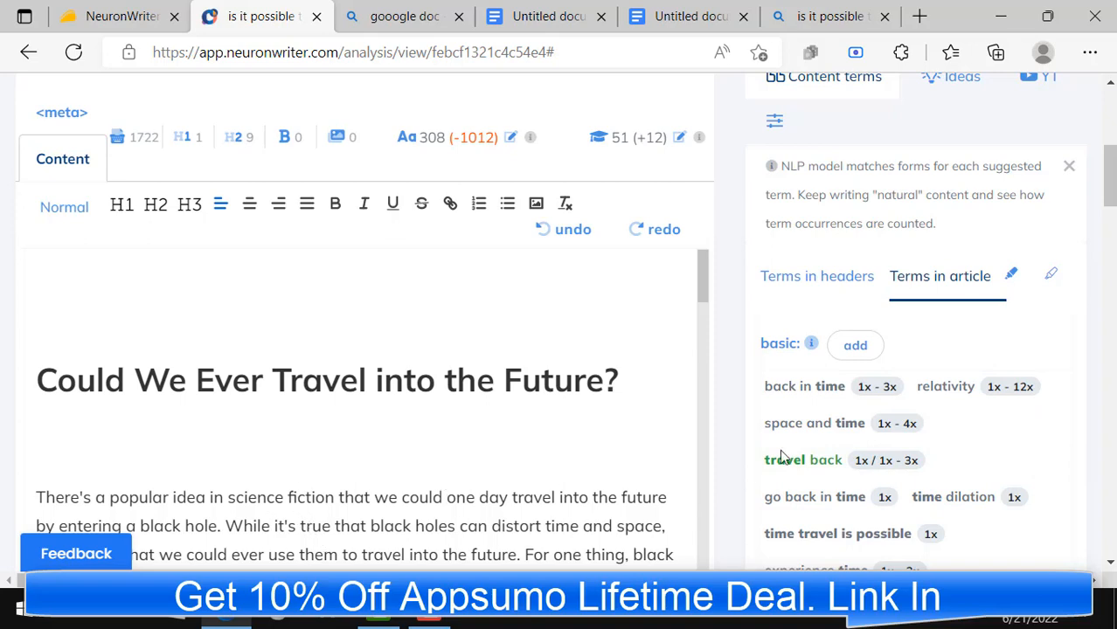
{"action": "scroll", "coordinate": [784, 457], "scroll_direction": "up", "scroll_amount": 3}
{"action": "left_click", "coordinate": [815, 447]}
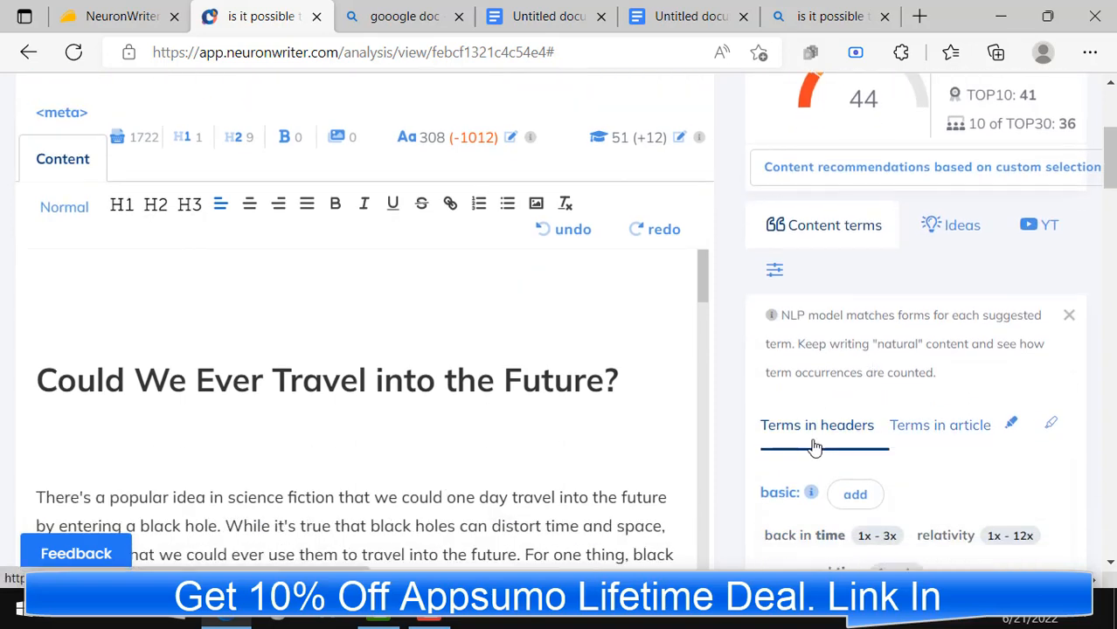
{"action": "scroll", "coordinate": [815, 447], "scroll_direction": "down", "scroll_amount": 5}
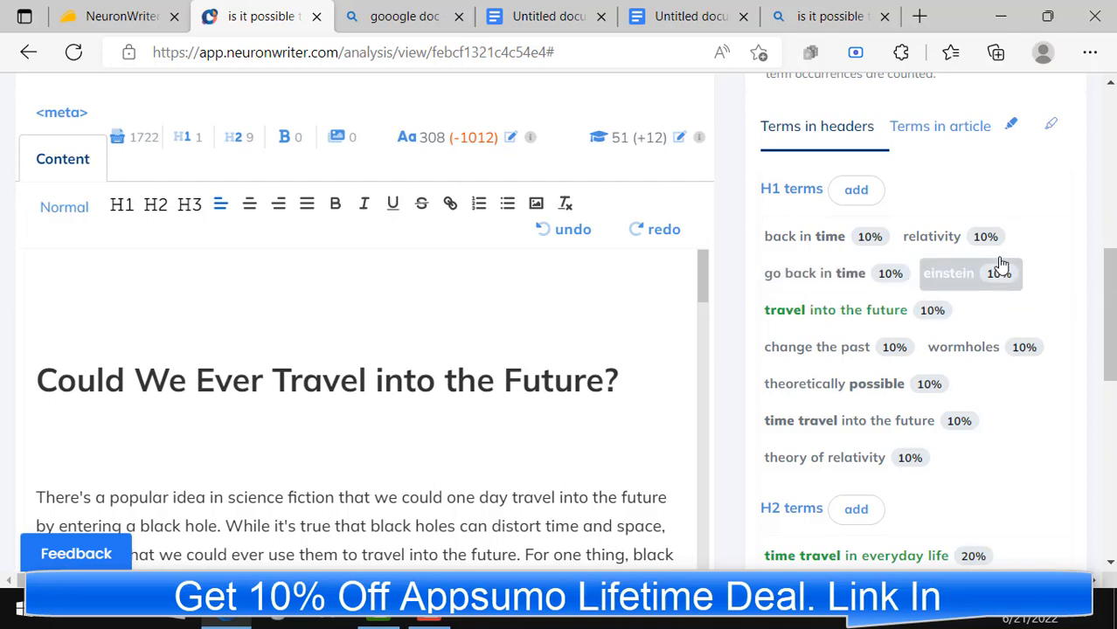
{"action": "scroll", "coordinate": [868, 259], "scroll_direction": "up", "scroll_amount": 3}
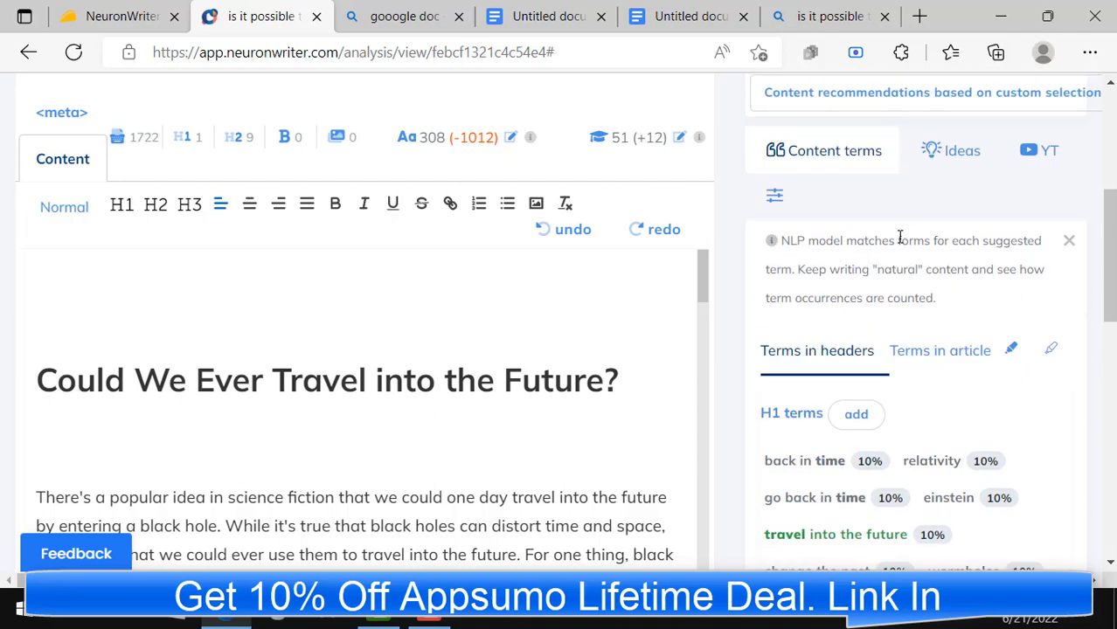
Step: View the content ideas covering questions to answer and competitors' H1 and H2 headings, and check the content score again
{"action": "left_click", "coordinate": [953, 170]}
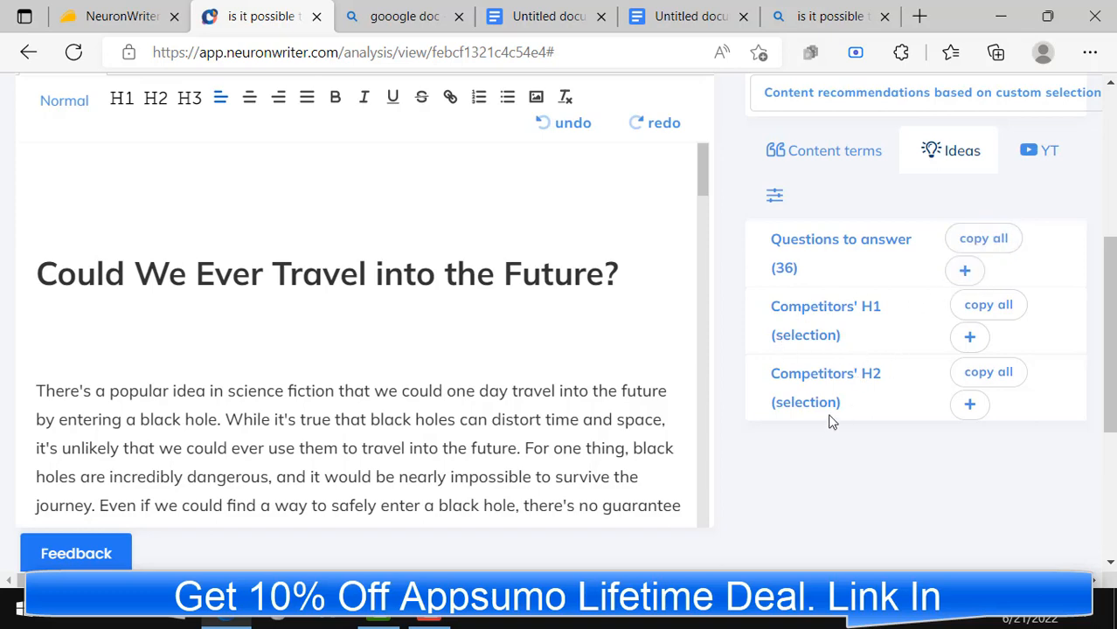
{"action": "scroll", "coordinate": [865, 398], "scroll_direction": "up", "scroll_amount": 1}
{"action": "scroll", "coordinate": [869, 398], "scroll_direction": "up", "scroll_amount": 3}
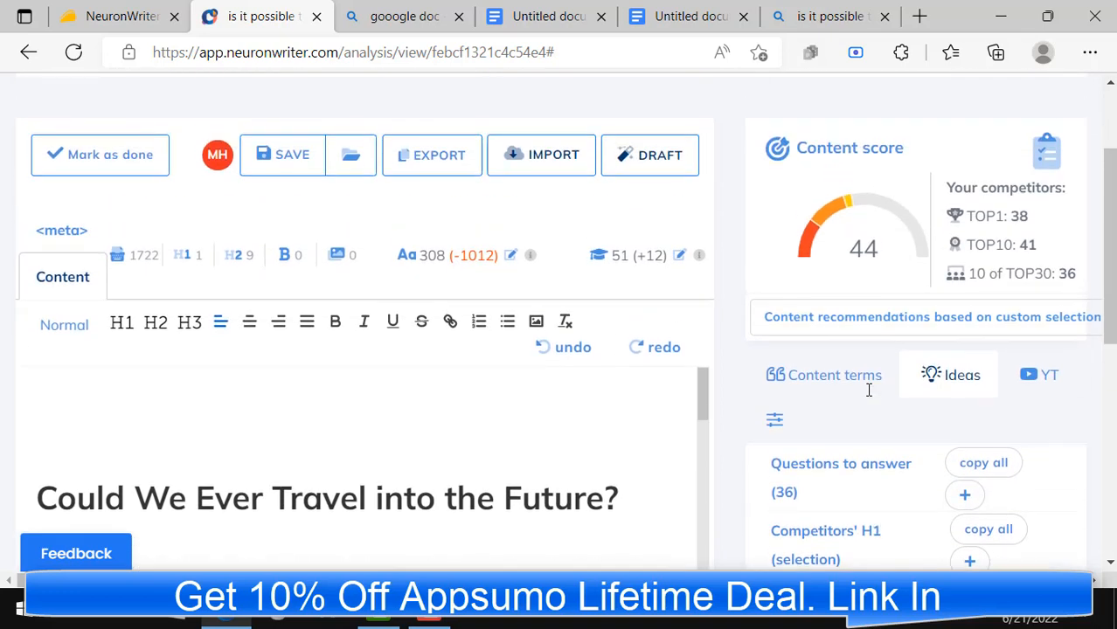